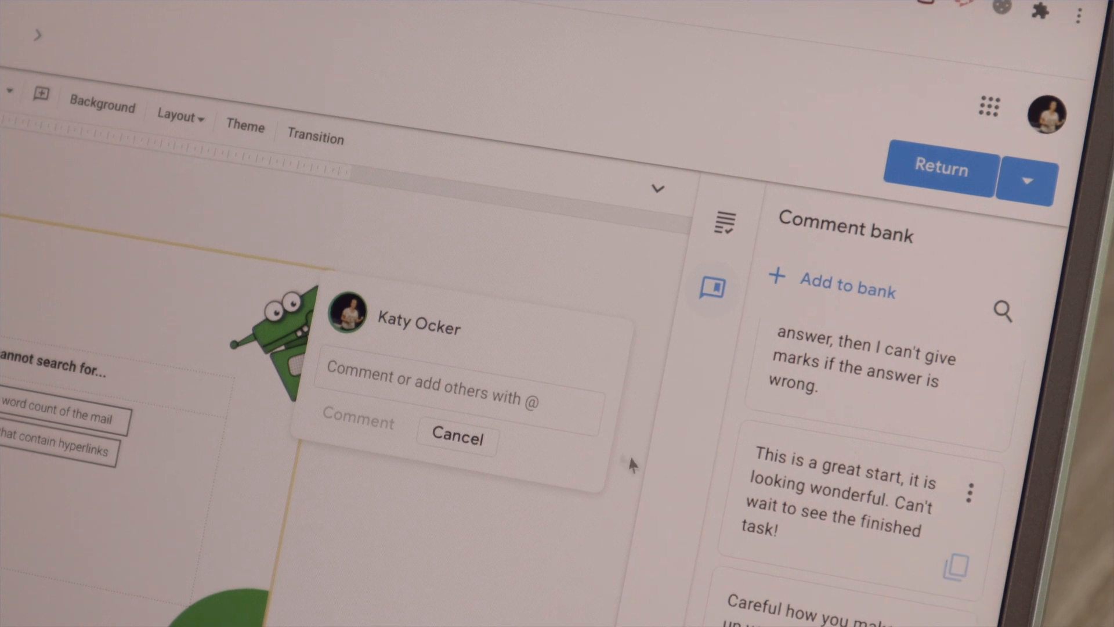
Paste the copied comment-bank remark into the comment box and post it on the student's work.
right_click(529, 399)
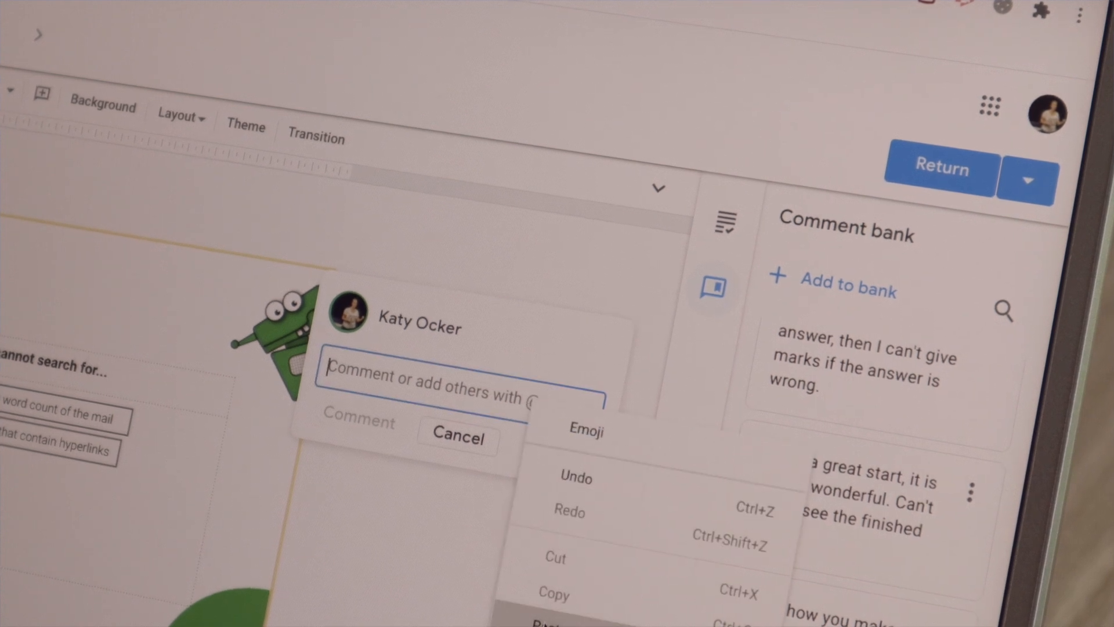
left_click(542, 622)
left_click(347, 469)
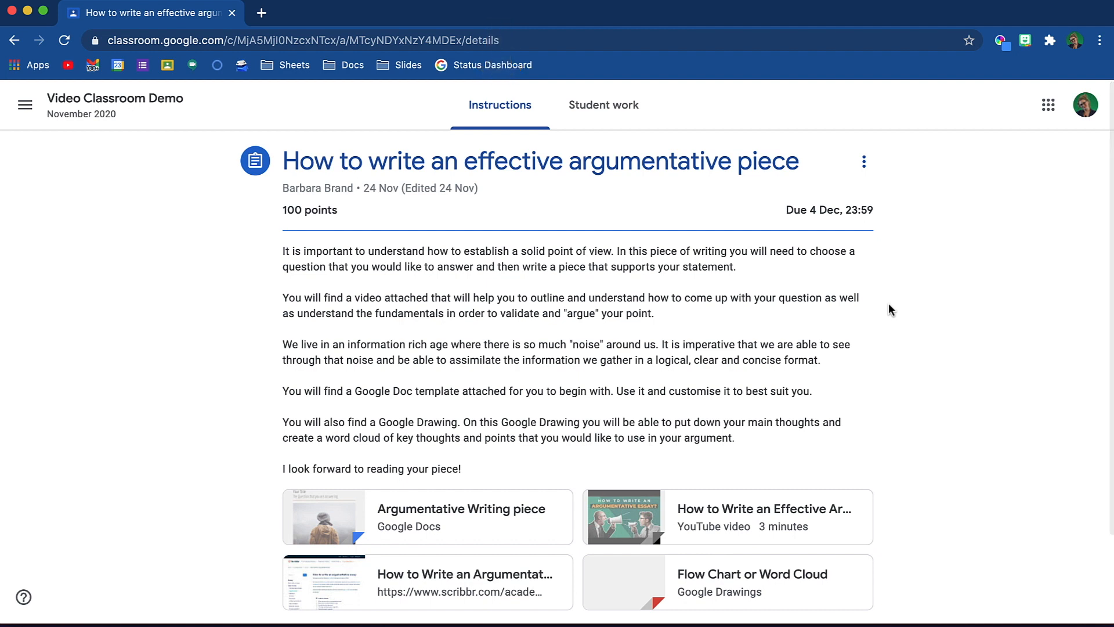
In Student work, keep the list sorted by status and open the first assigned student's submission.
left_click(637, 111)
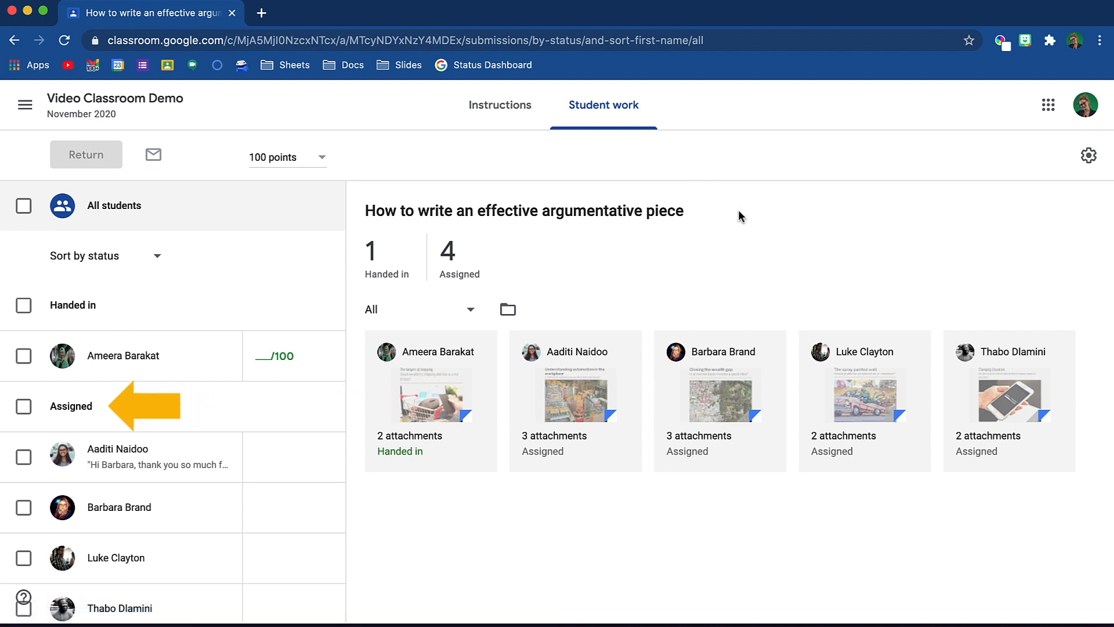
left_click(153, 256)
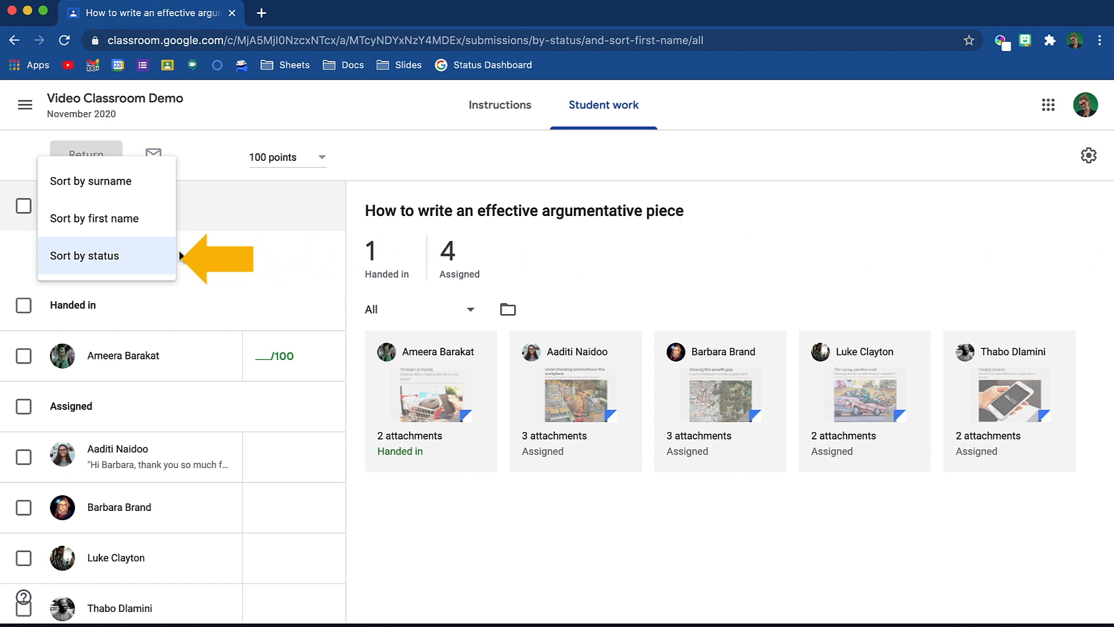
left_click(174, 255)
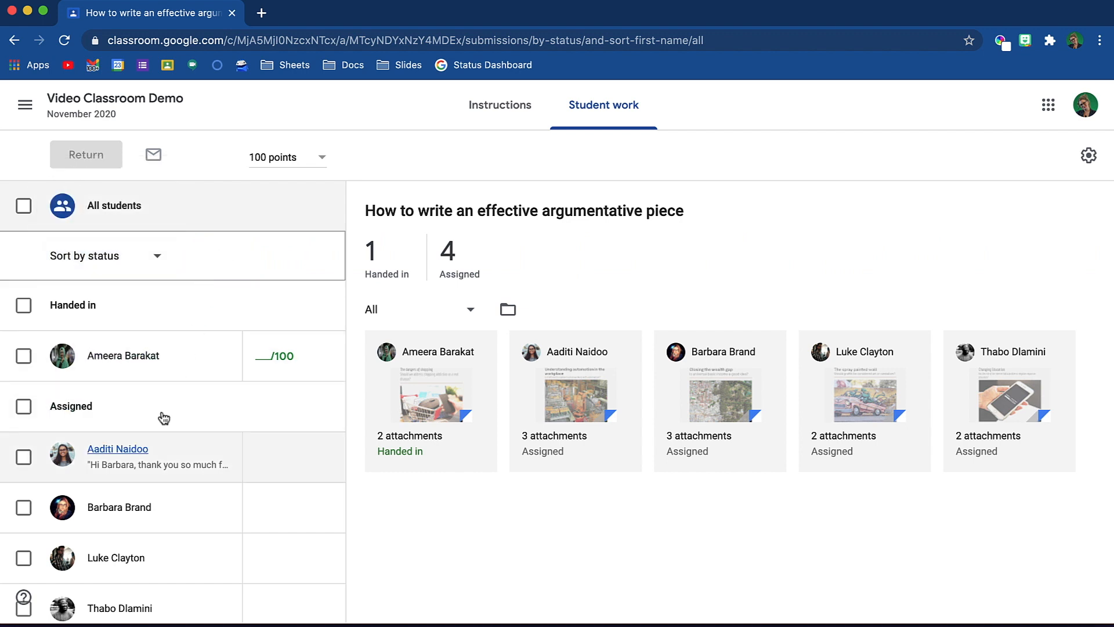
left_click(149, 450)
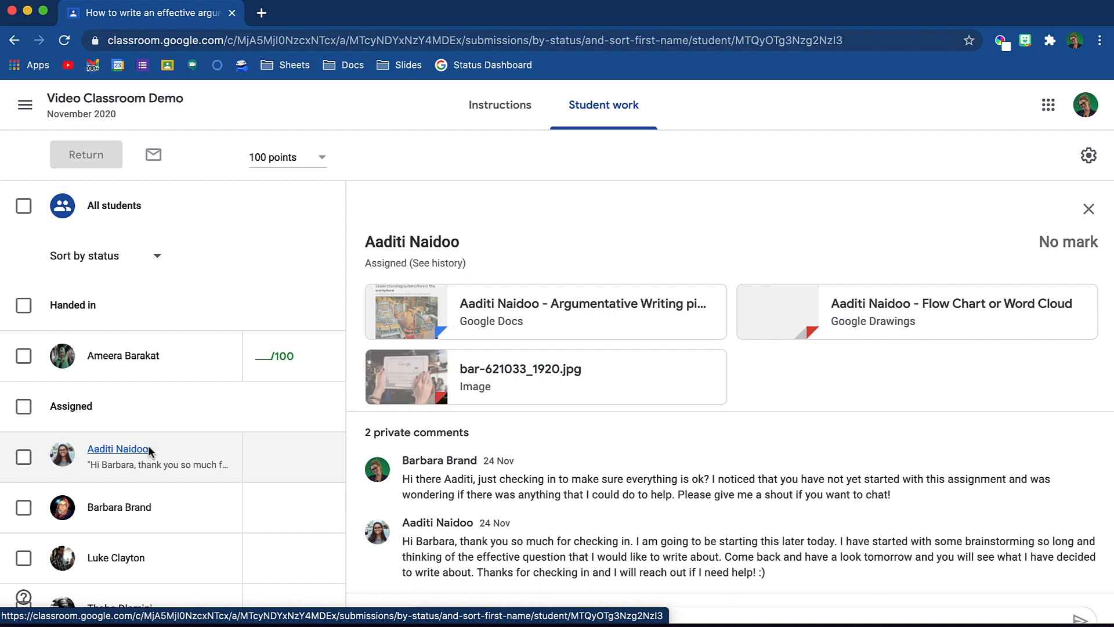
Post the private comment 'Fantastic! A great question, I can't wait to read your thoughts…'.
scroll(635, 579, "down", 1)
left_click(635, 591)
type("Fantastic, I look forward to seeing")
key("BackSpace")
key("BackSpace")
key("BackSpace")
key("BackSpace")
key("BackSpace")
key("BackSpace")
key("BackSpace")
key("BackSpace")
key("BackSpace")
key("BackSpace")
key("BackSpace")
key("BackSpace")
key("BackSpace")
key("BackSpace")
key("BackSpace")
key("BackSpace")
key("BackSpace")
key("BackSpace")
key("BackSpace")
key("BackSpace")
type("! A great question, I can't wait to read your thoughts. Good luck and enjoy writing!")
left_click(1078, 595)
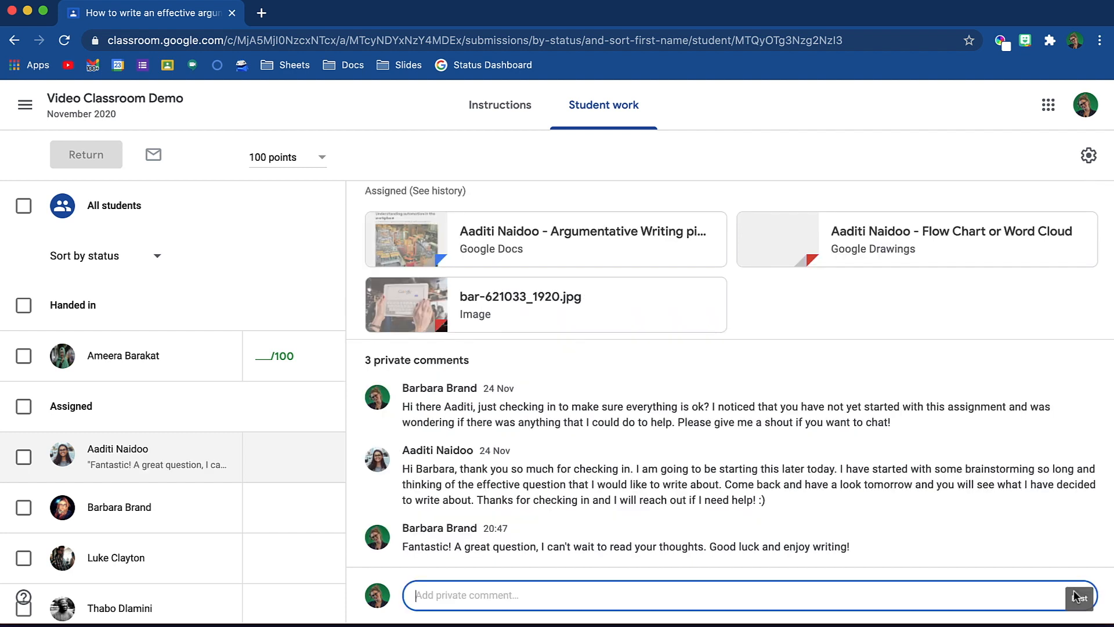
View the student's submission history, then close it.
scroll(809, 517, "up", 2)
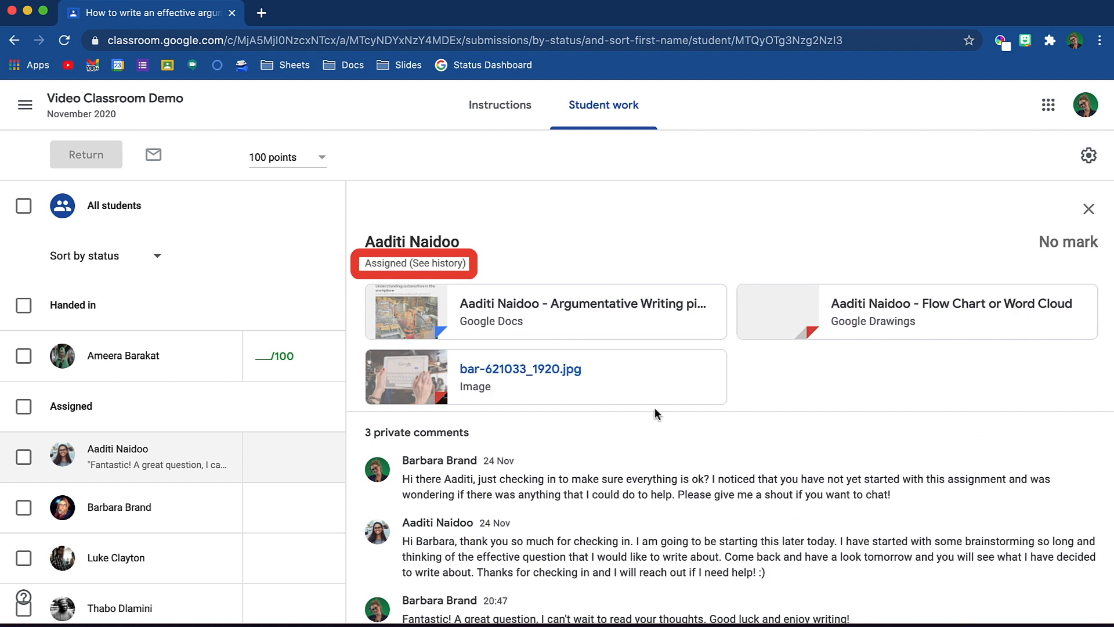
left_click(437, 262)
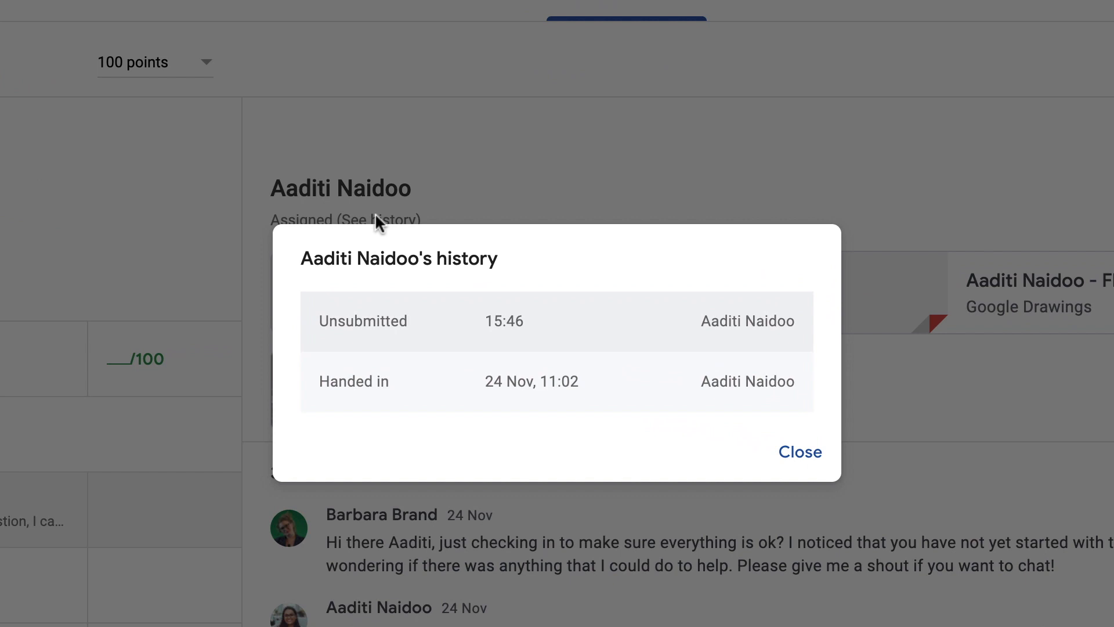
left_click(793, 451)
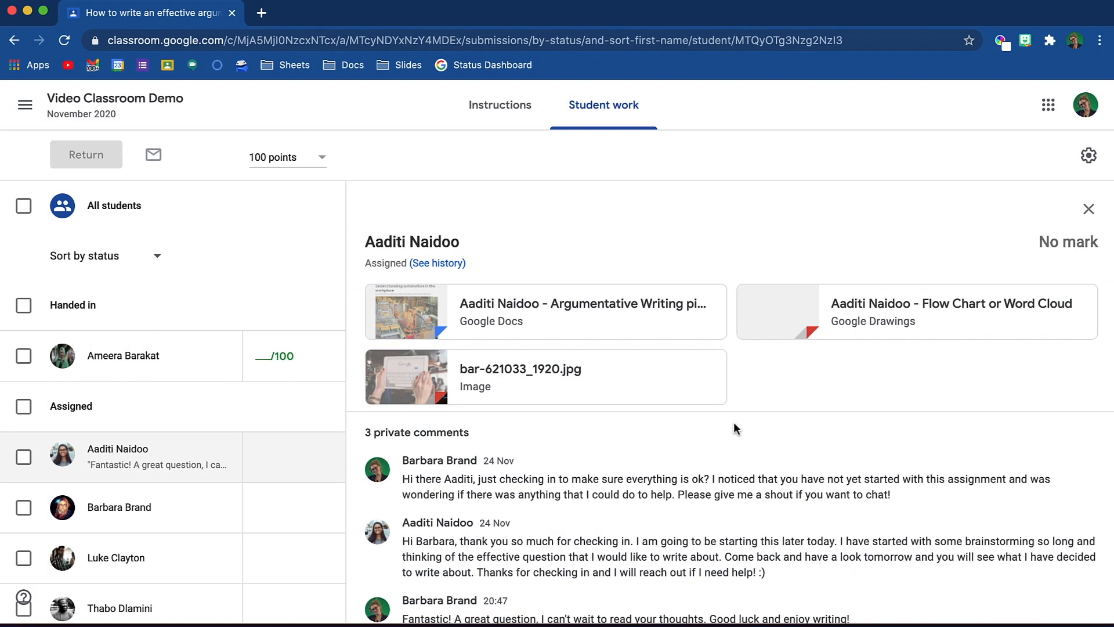
Open the essay for grading and switch via the student list to the last student's essay.
left_click(550, 306)
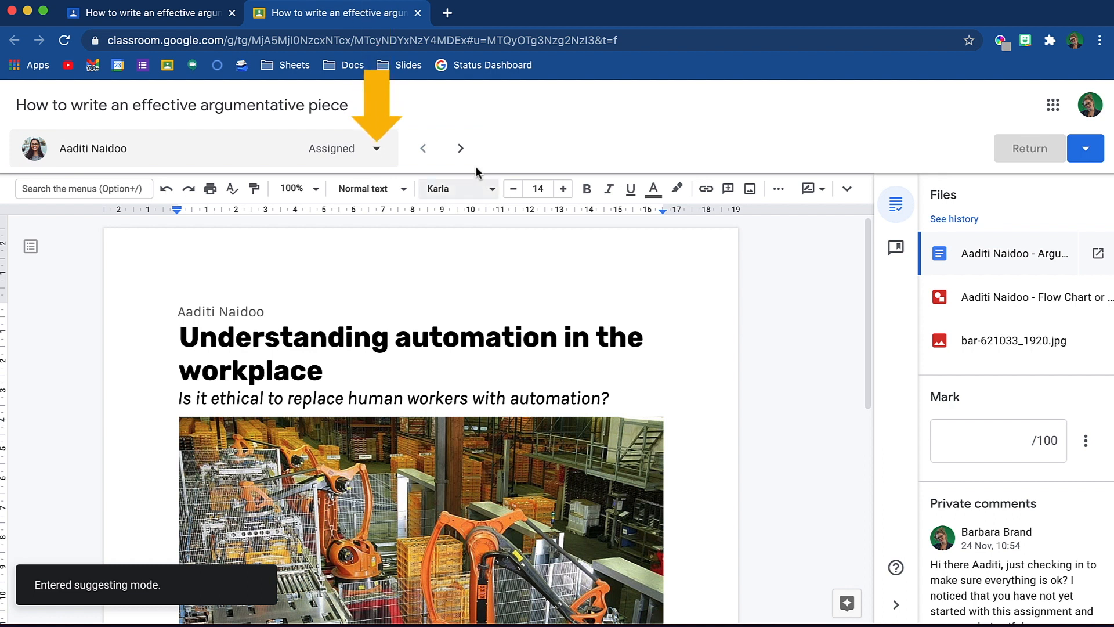
left_click(377, 149)
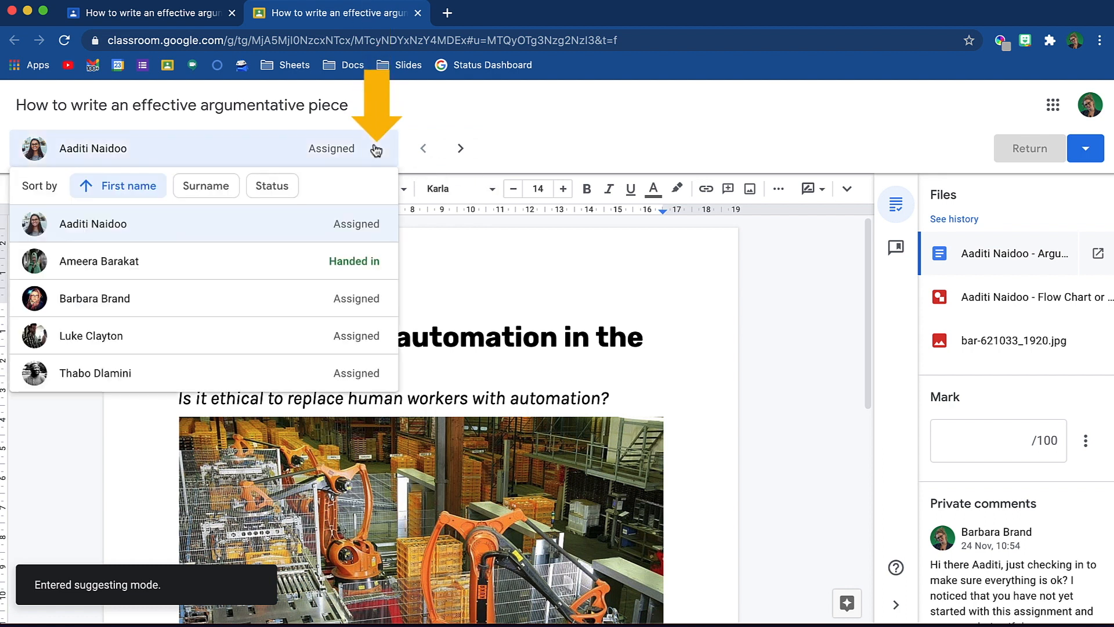
left_click(329, 335)
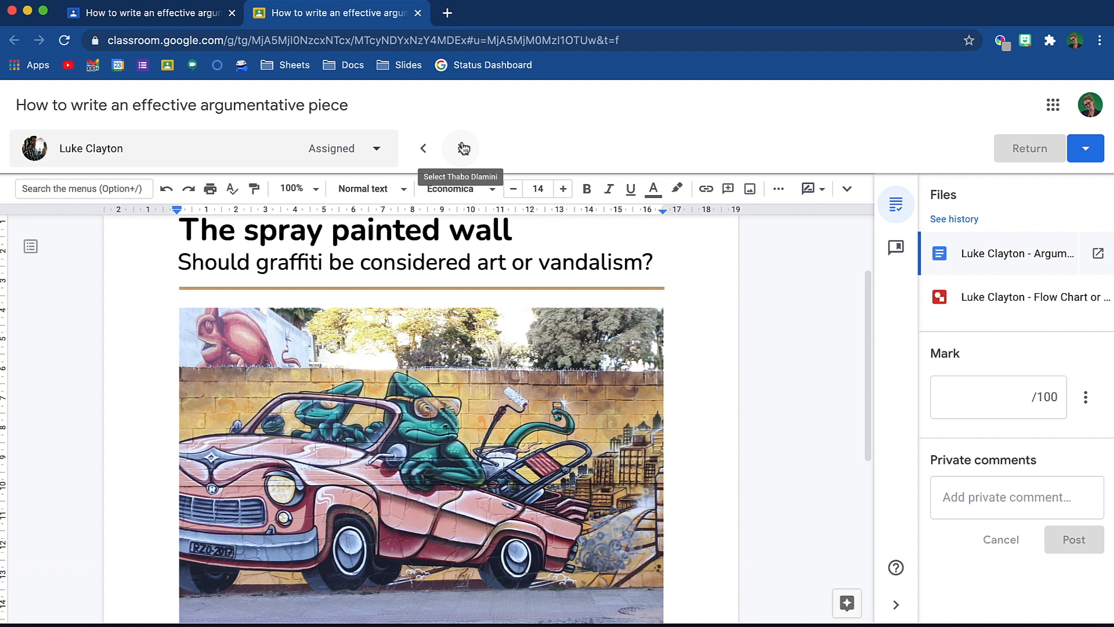
left_click(463, 148)
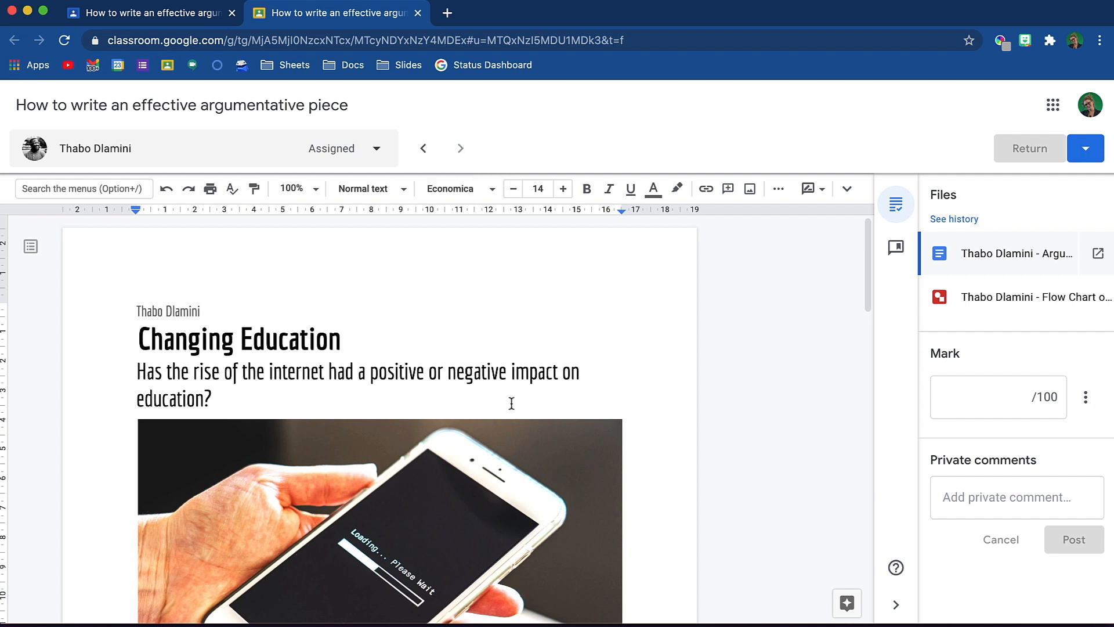
Comment 'I look forward to seeing how you unpack this statement further.' on the shift-in-gears sentence.
scroll(510, 402, "down", 5)
scroll(512, 404, "down", 2)
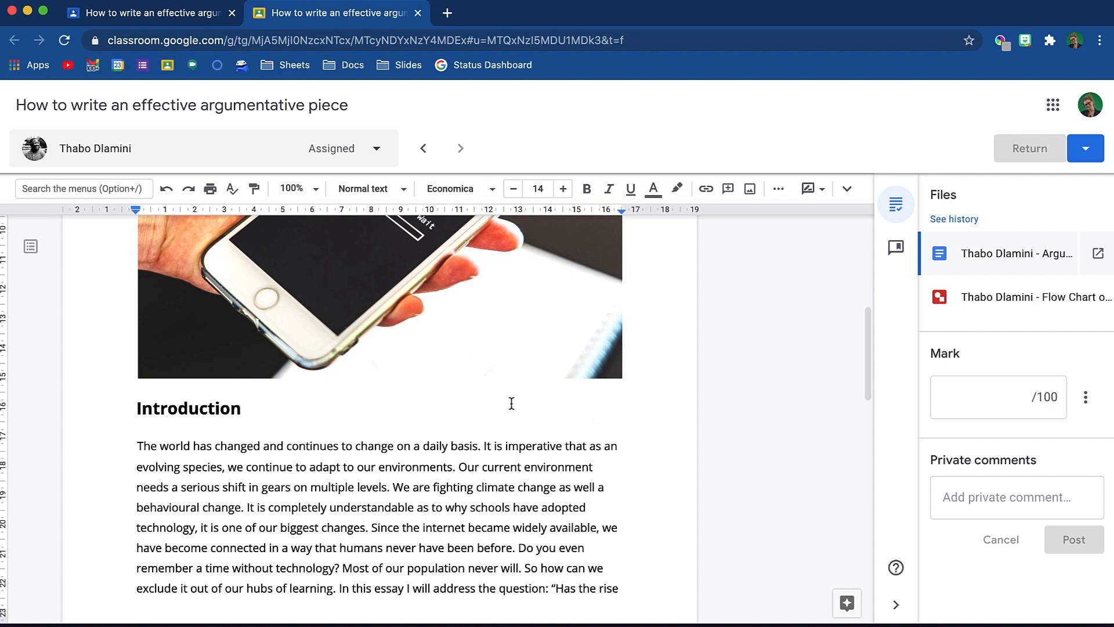
left_click_drag(390, 487, 459, 470)
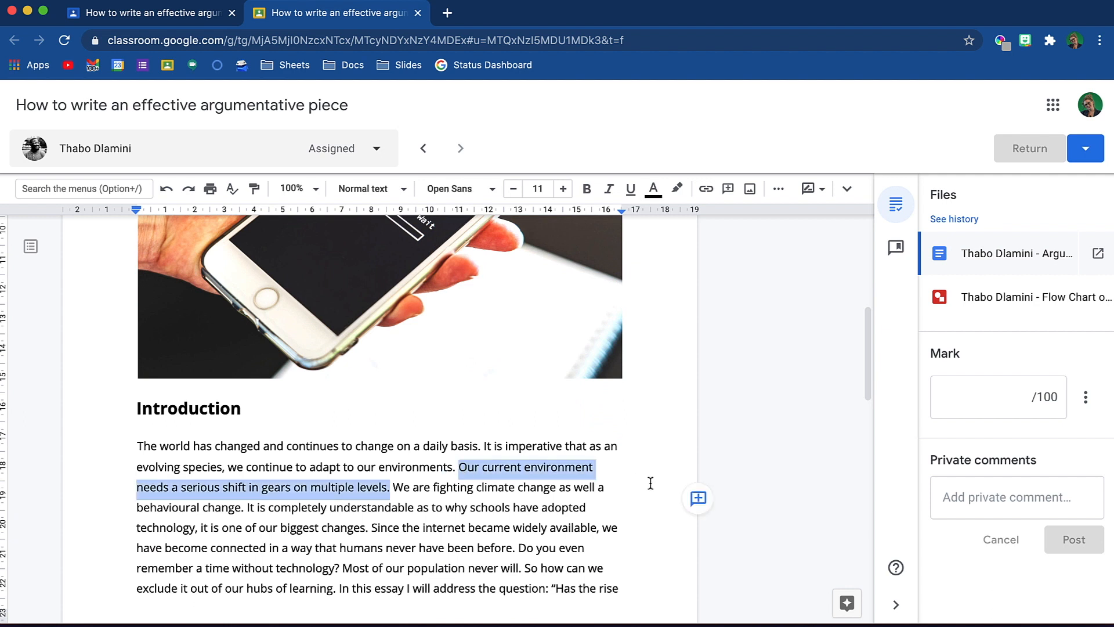
left_click(707, 496)
type("I look forward to seeing how you unpack this statement further.")
left_click(689, 598)
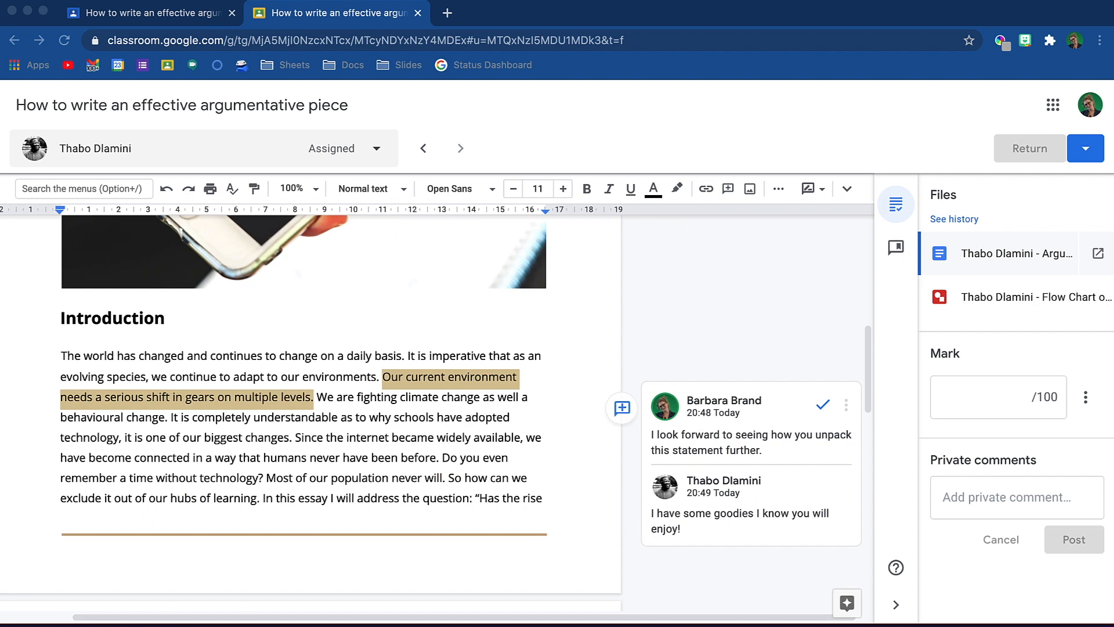
Select the 'Changing Education' heading at the top of the essay.
scroll(435, 406, "down", 1)
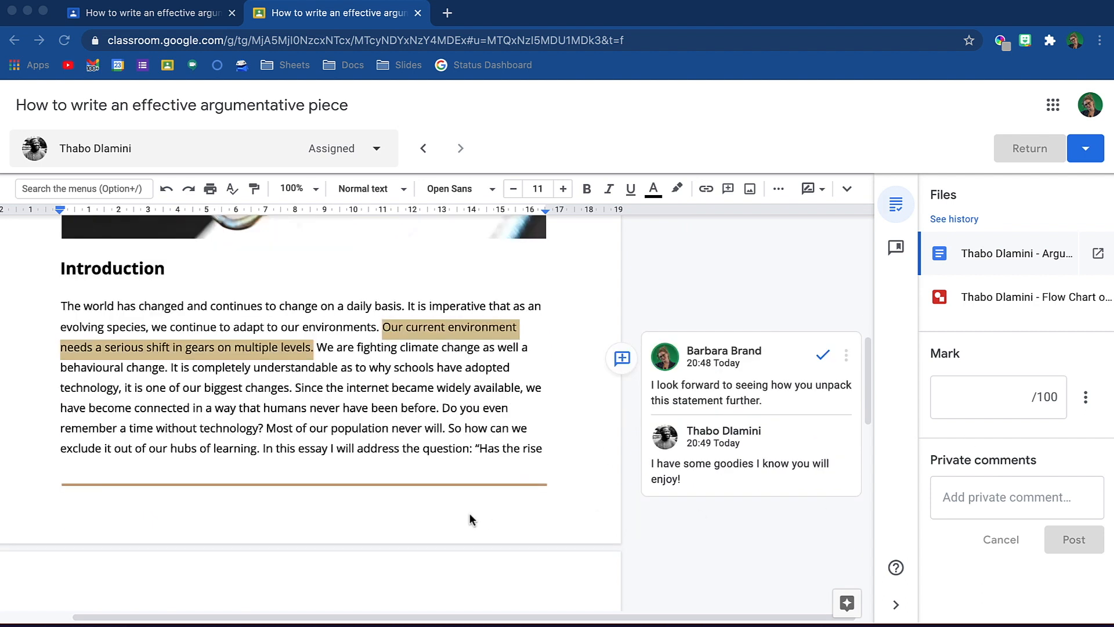
scroll(469, 513, "up", 2)
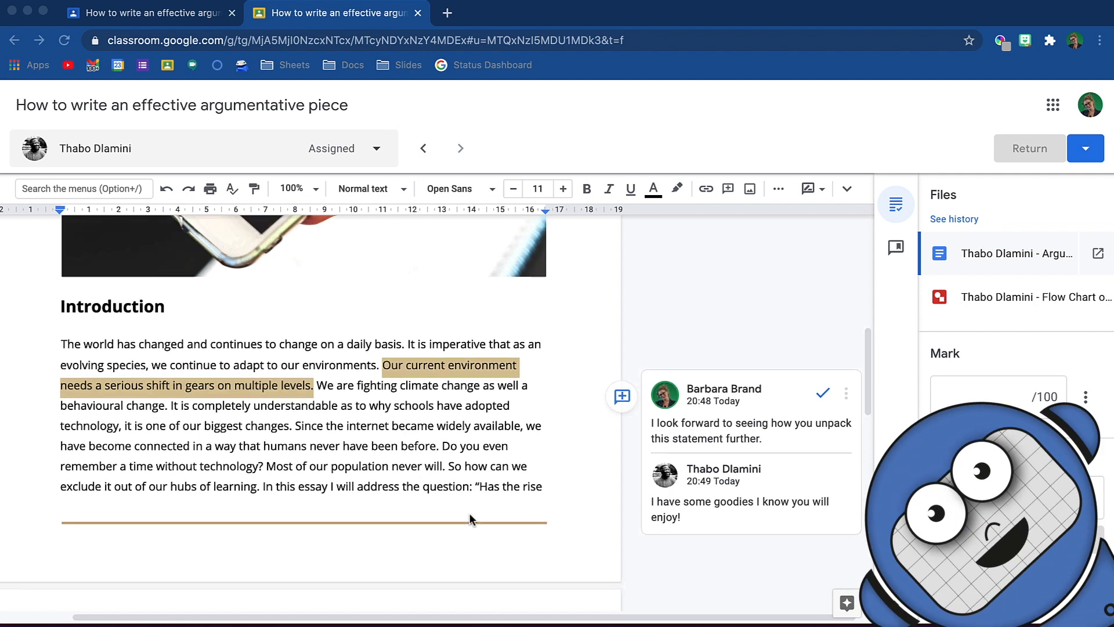
scroll(469, 513, "up", 5)
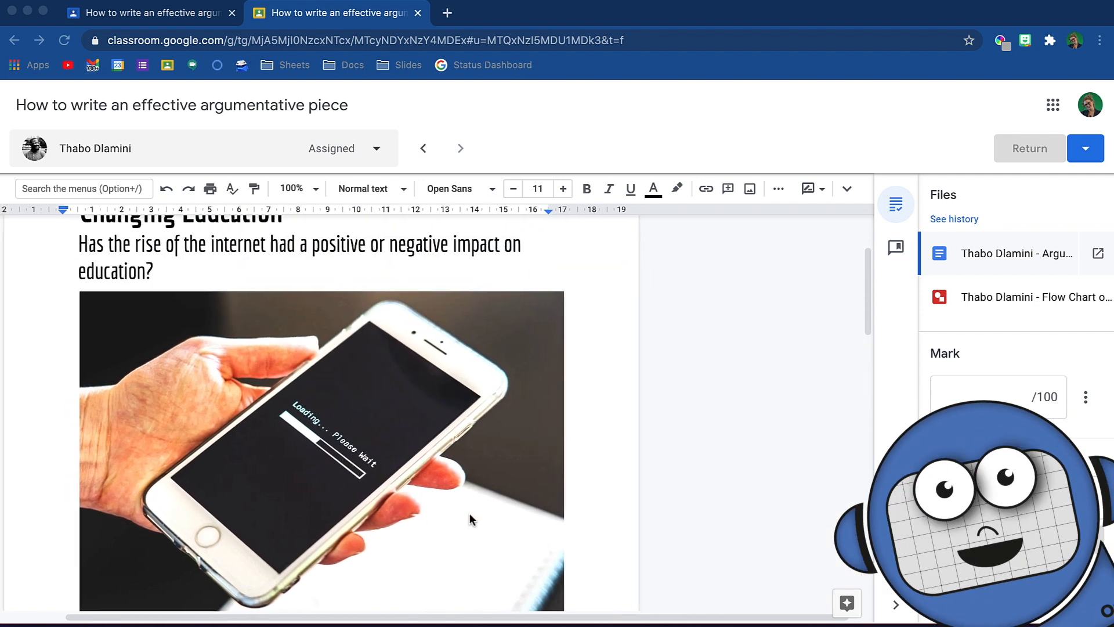
scroll(469, 513, "up", 2)
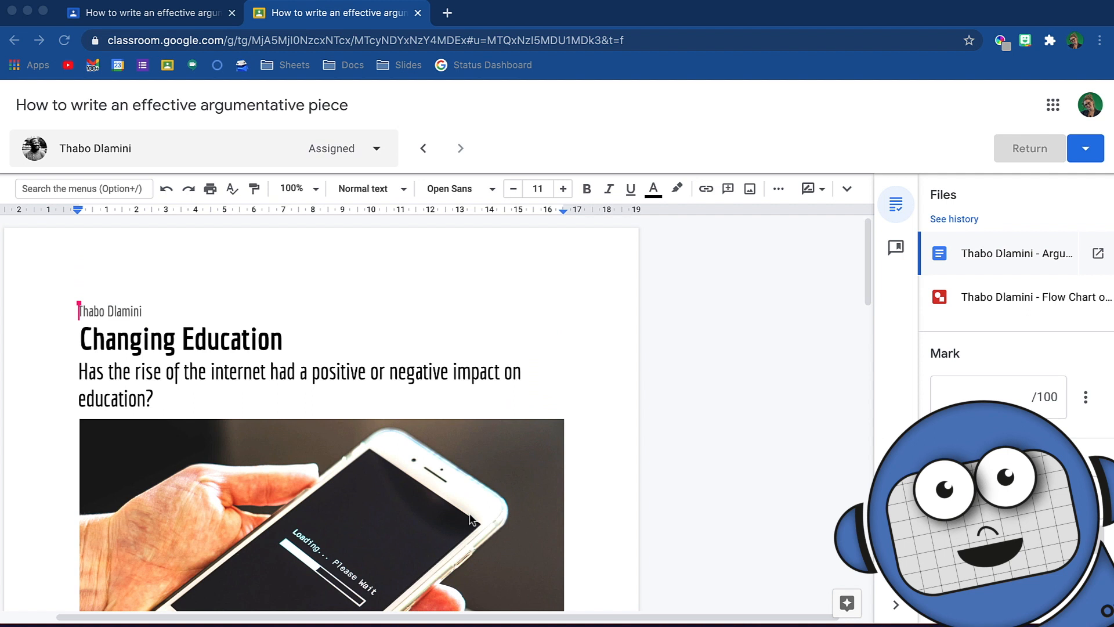
left_click_drag(80, 340, 283, 340)
left_click(638, 350)
type(". I've added some comments and thoughts. Have a look when you get a chance! Great piece so far, keep it up")
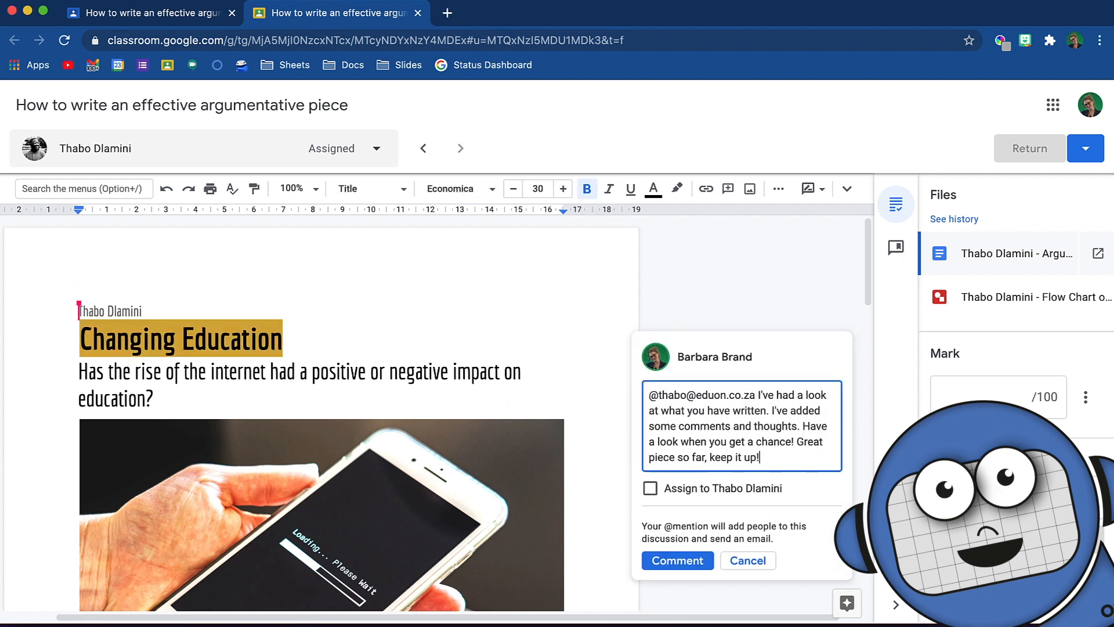
type("!")
left_click(677, 560)
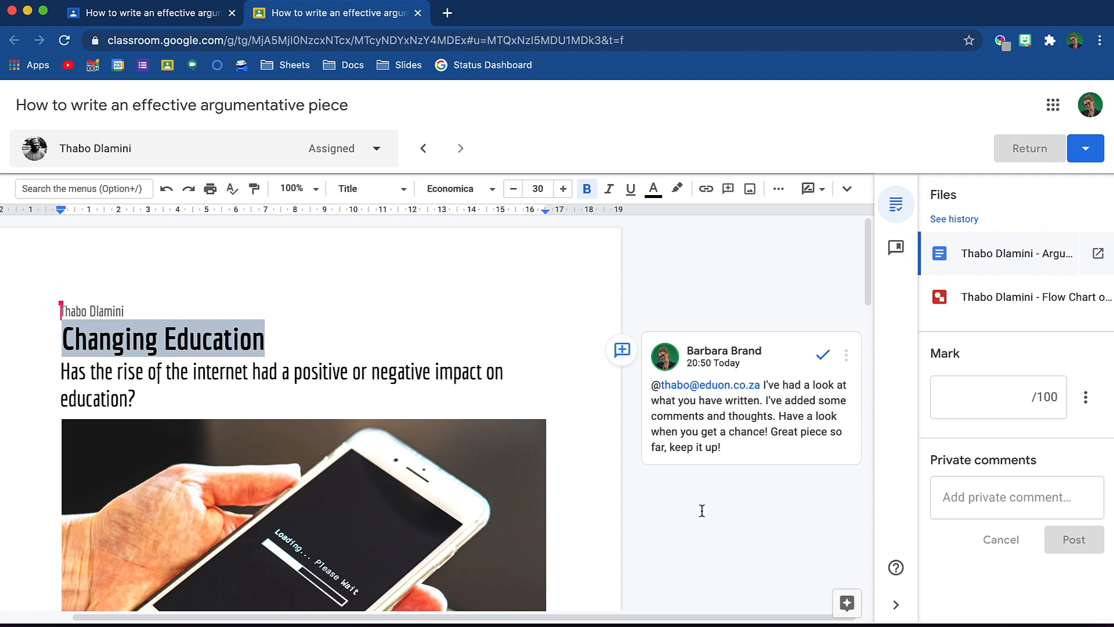
left_click(175, 401)
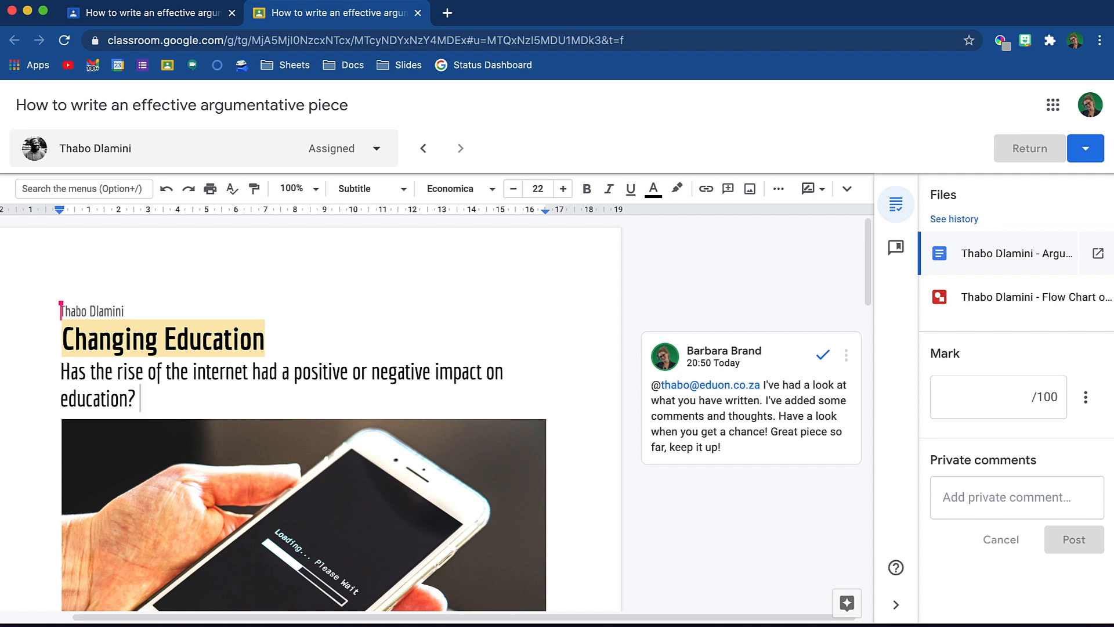
Reject the suggested sentence 'As I type, notice these changes are only suggestions', then open the Flow Chart drawing.
type("As I typ")
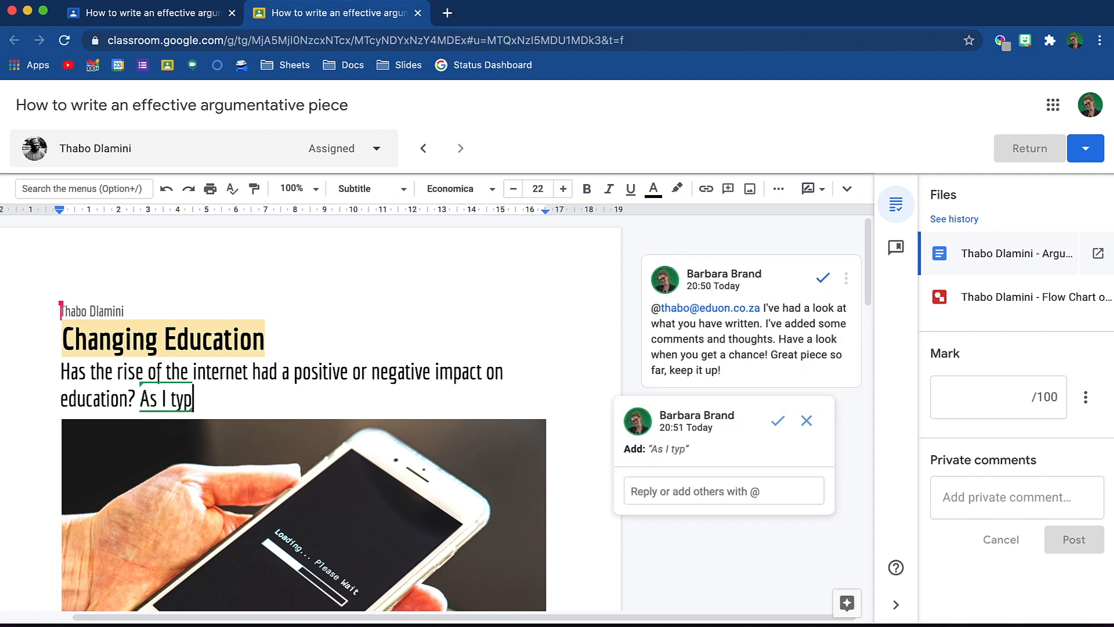
type("e, notice ")
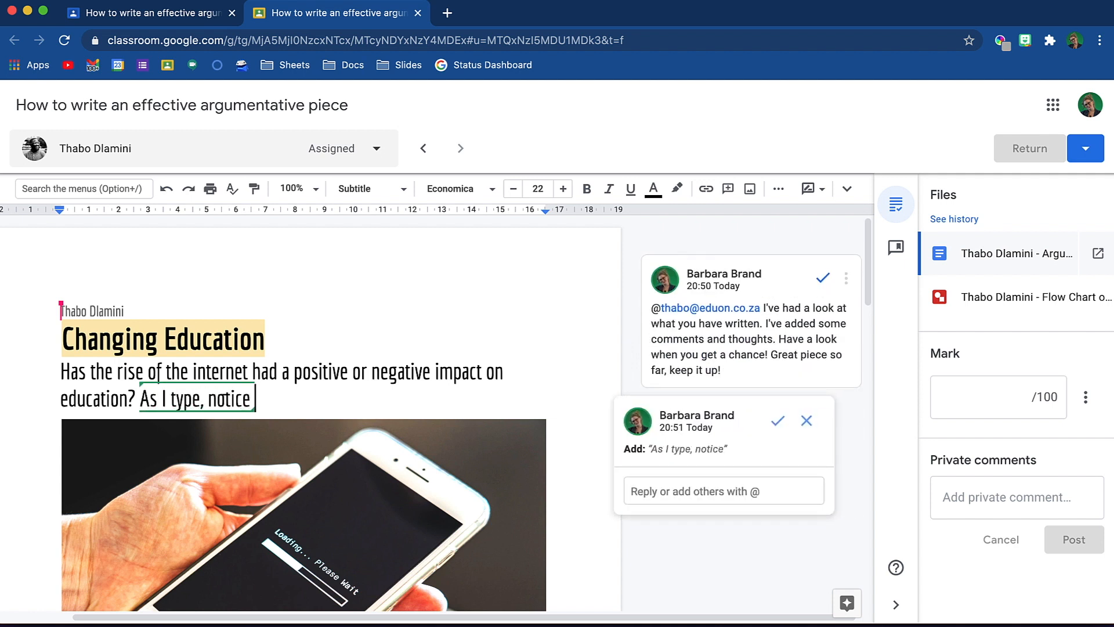
type("these chang")
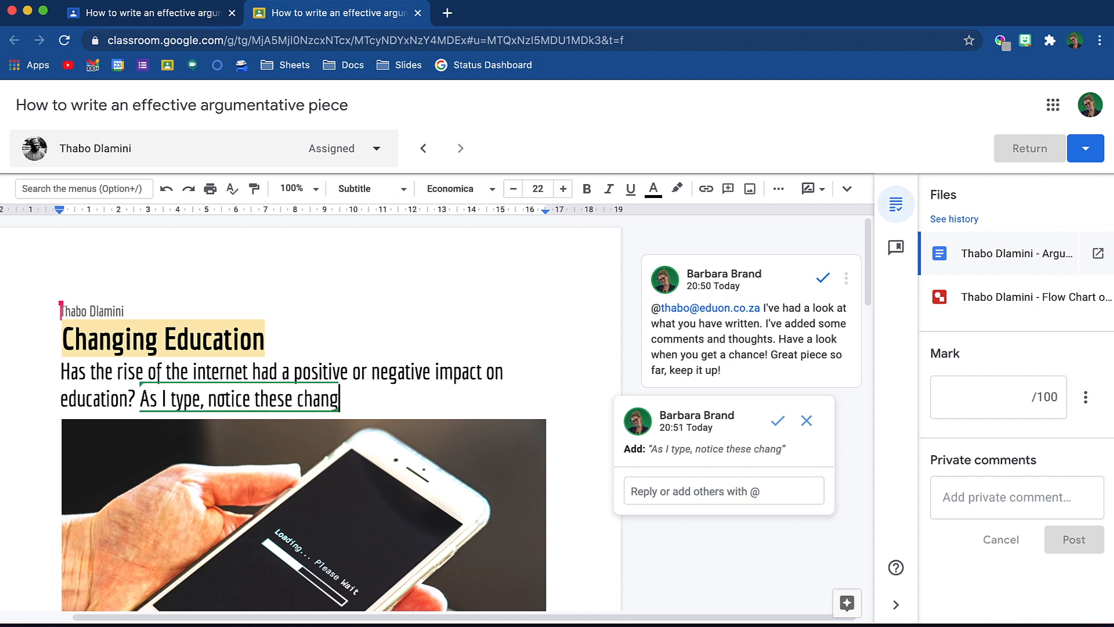
type("es are only suggestions")
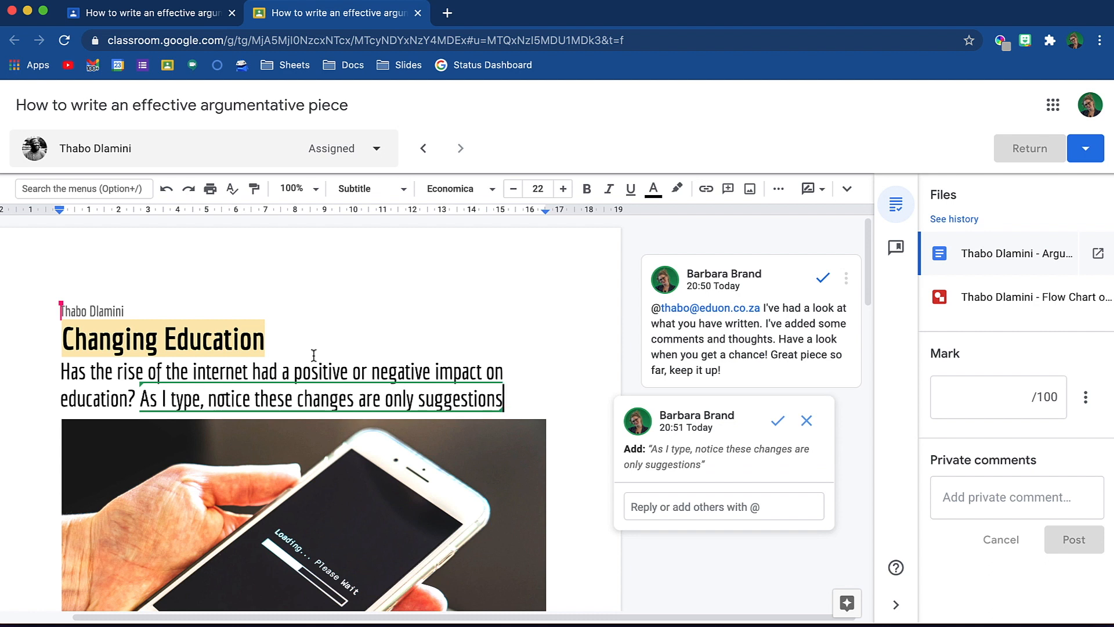
left_click(819, 190)
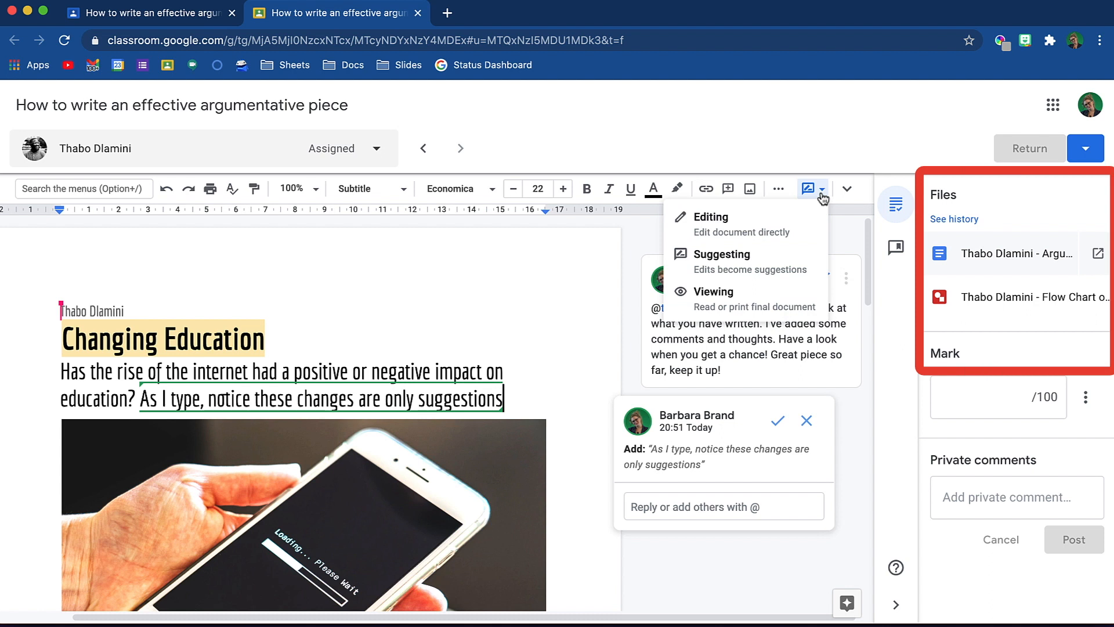
left_click(822, 195)
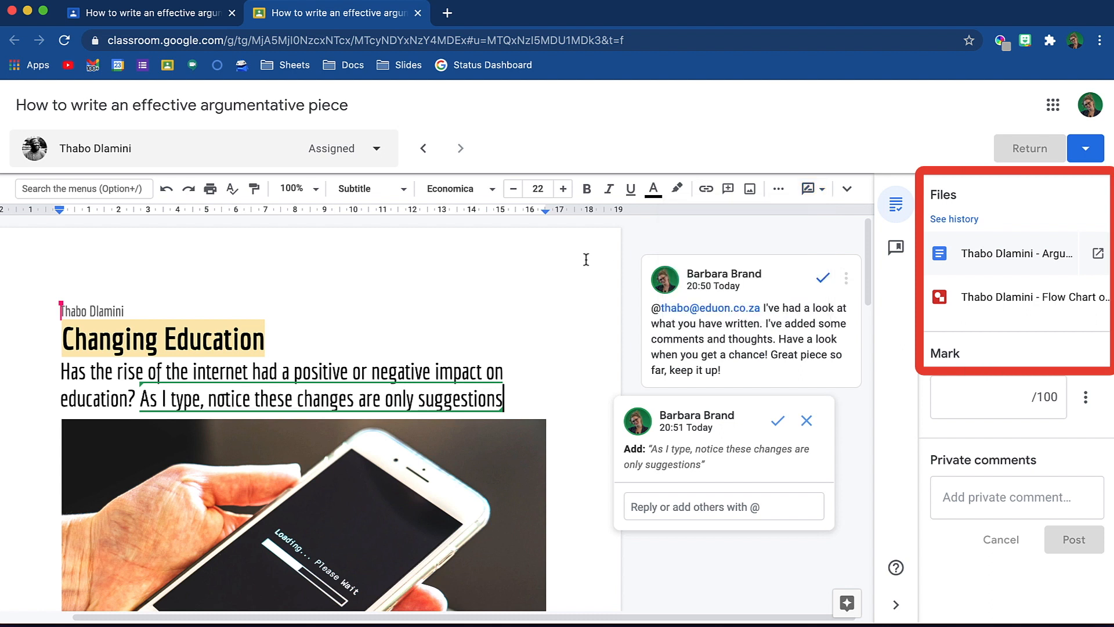
left_click(806, 420)
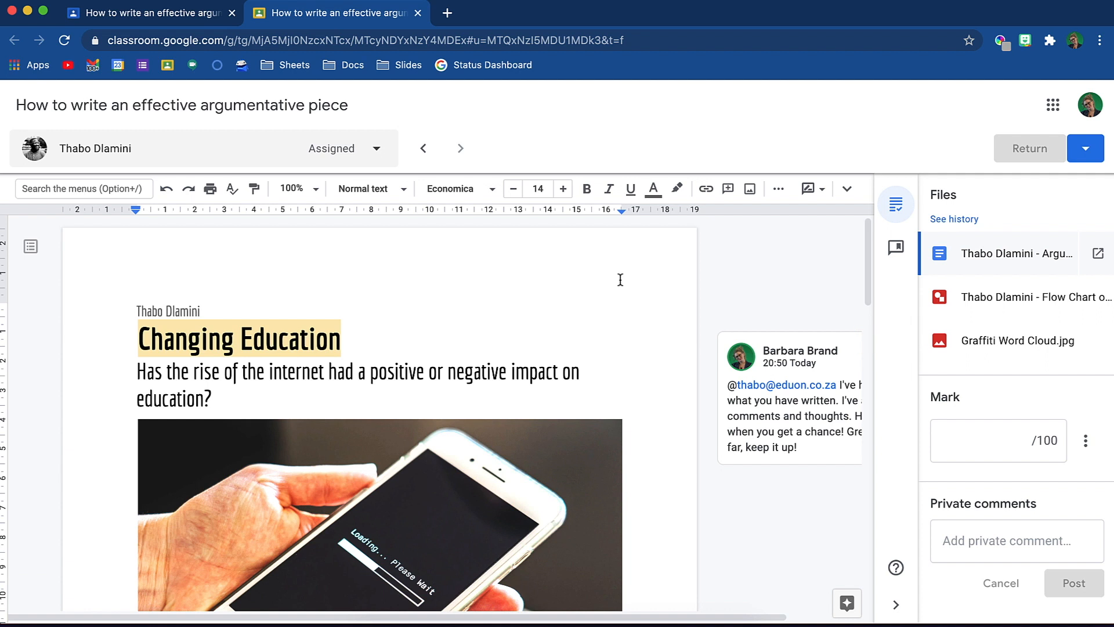
left_click(1031, 303)
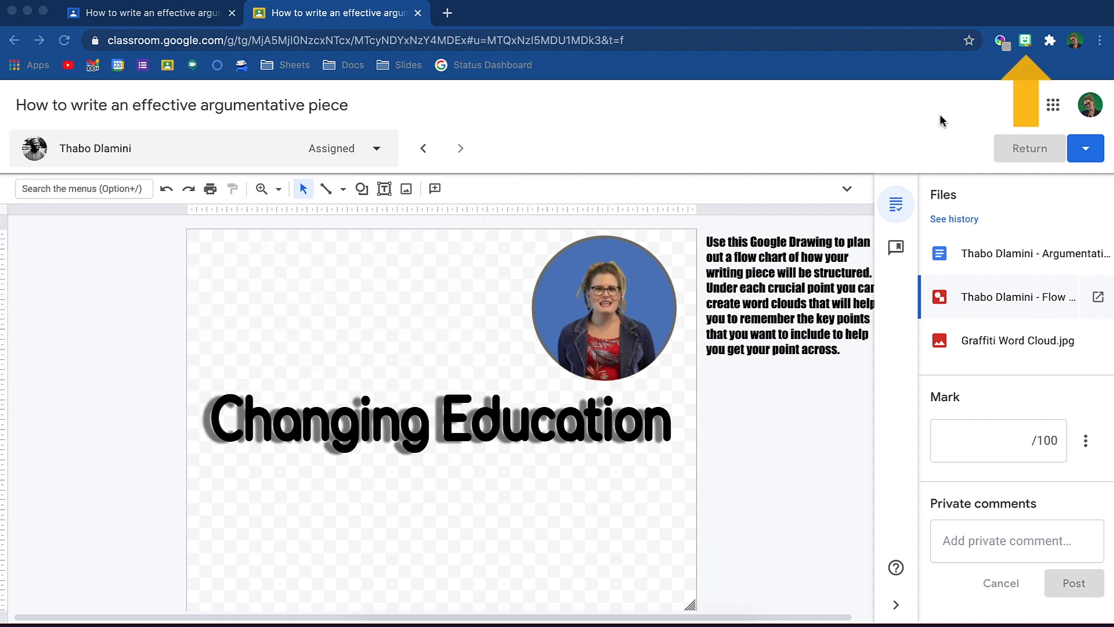
Add a shrunken 'looking good' Bitmoji sticker at the bottom-left of the flow-chart drawing.
left_click(1024, 40)
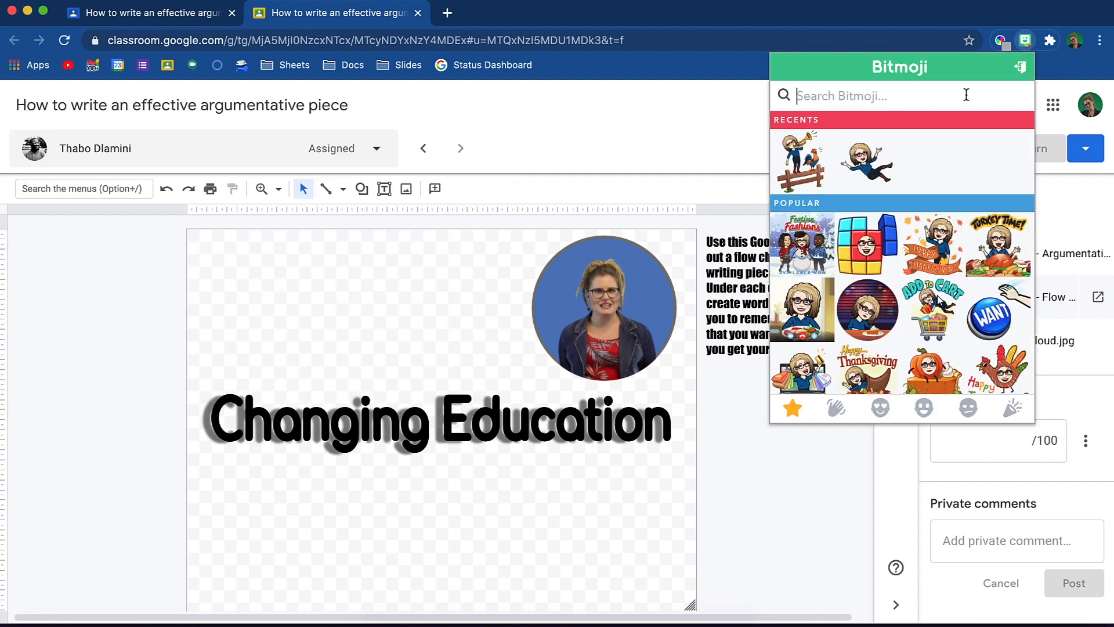
type("looking good")
left_click_drag(819, 148, 136, 516)
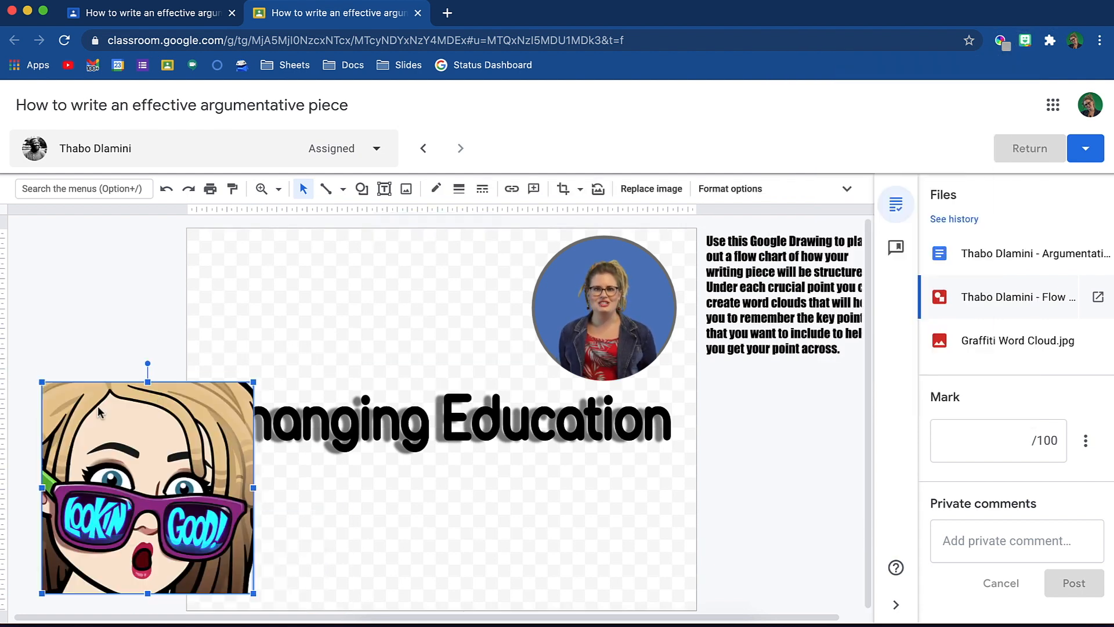
left_click_drag(181, 452, 176, 460)
left_click_drag(152, 516, 149, 532)
left_click(138, 398)
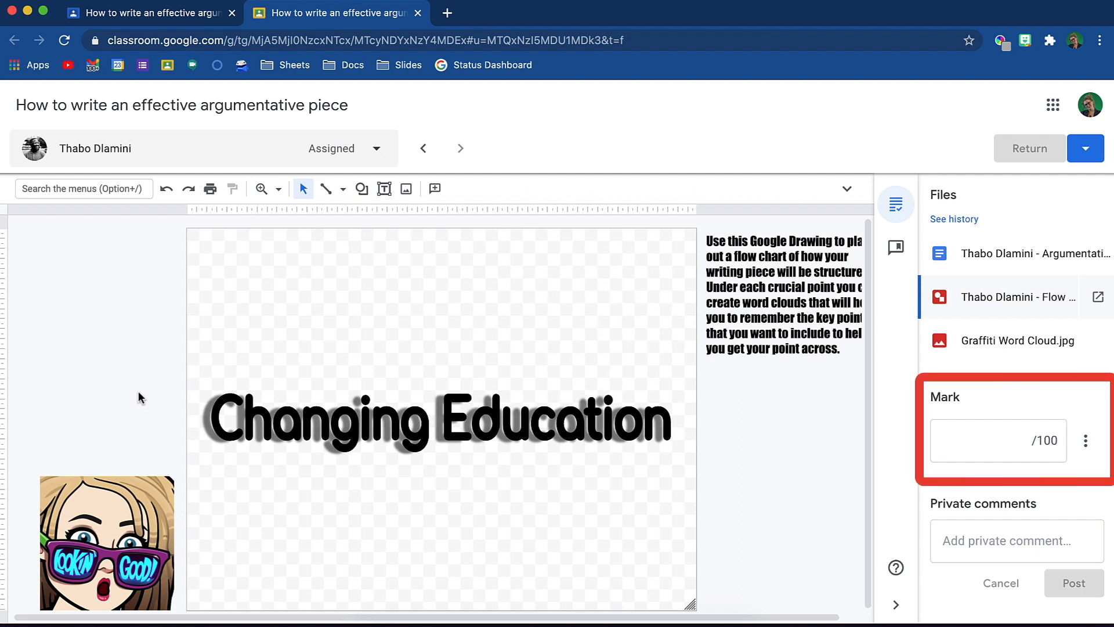
left_click(1010, 254)
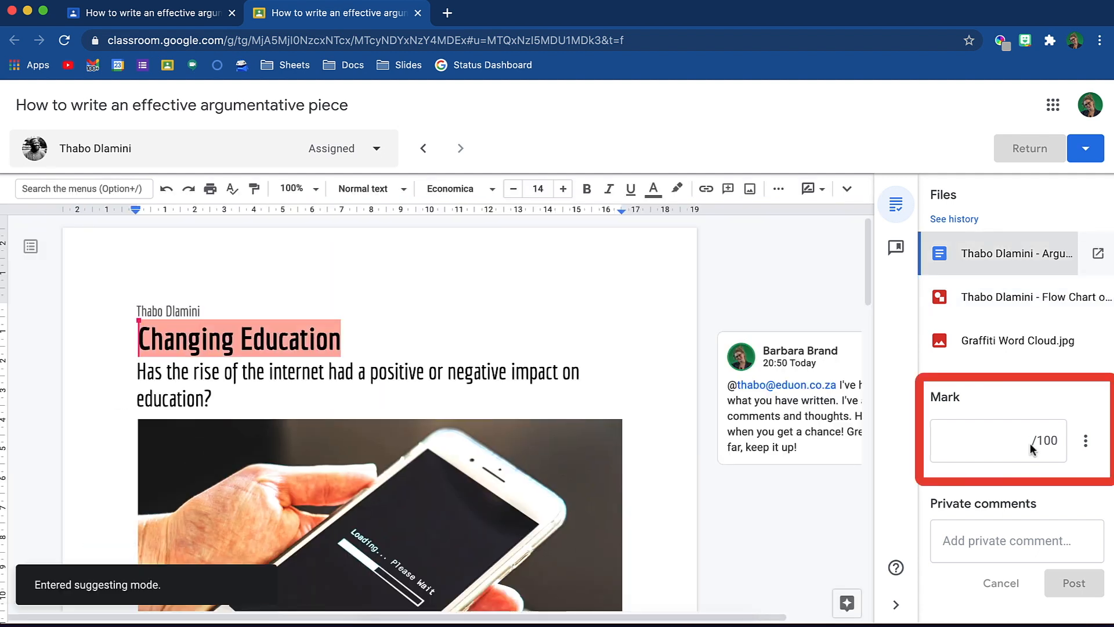
Change the assignment's total points from 100 to 80.
left_click(1029, 443)
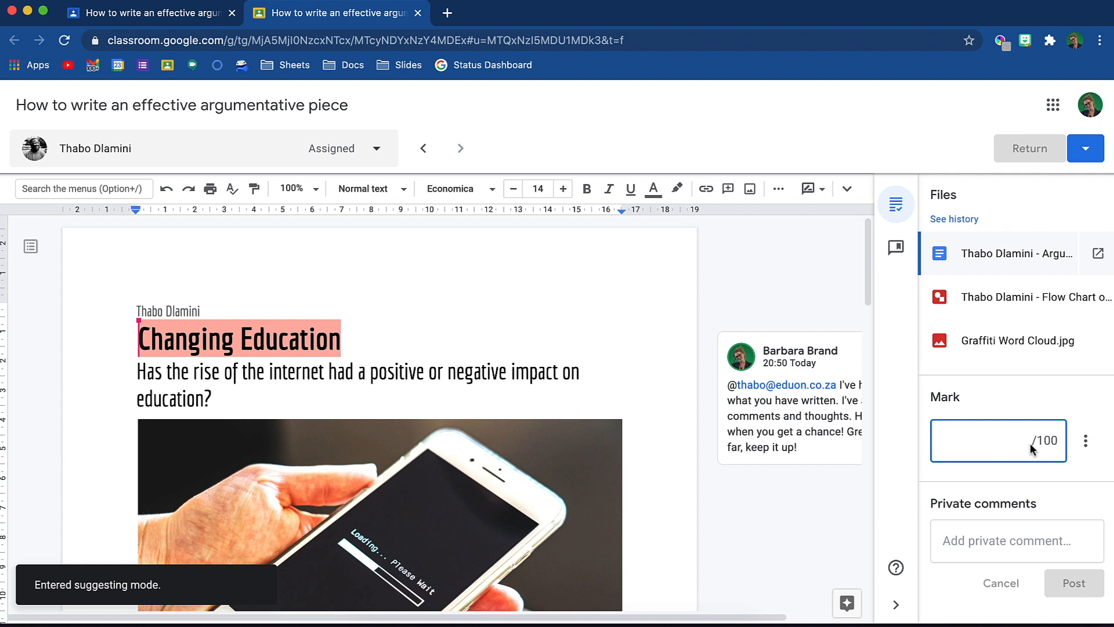
left_click(1085, 448)
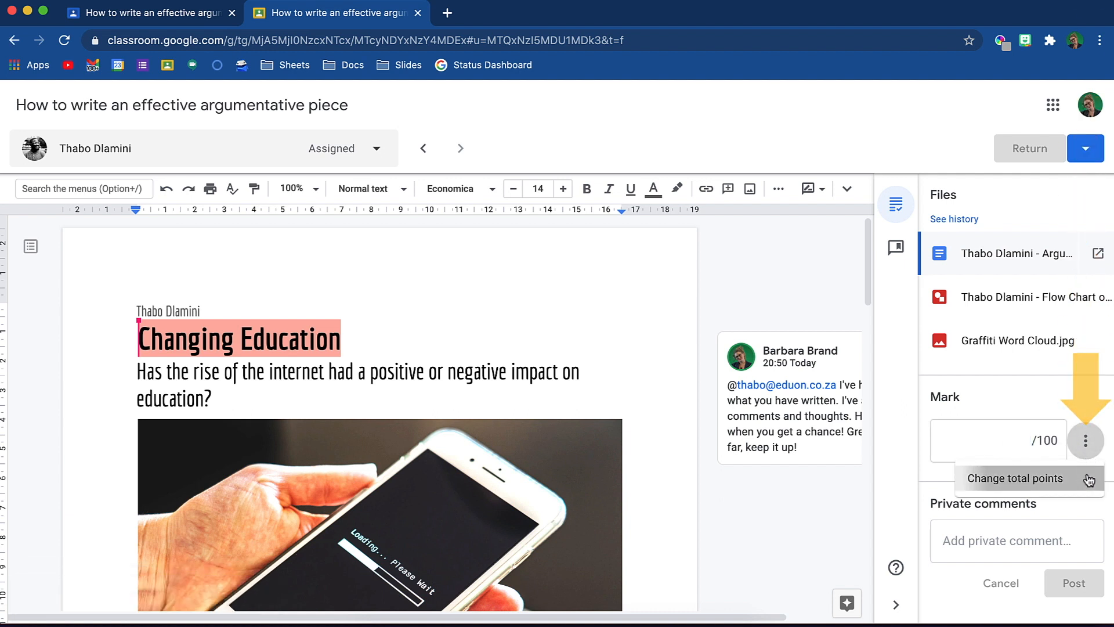
left_click(1089, 479)
key("BackSpace")
key("BackSpace")
key("BackSpace")
type("80")
left_click(616, 413)
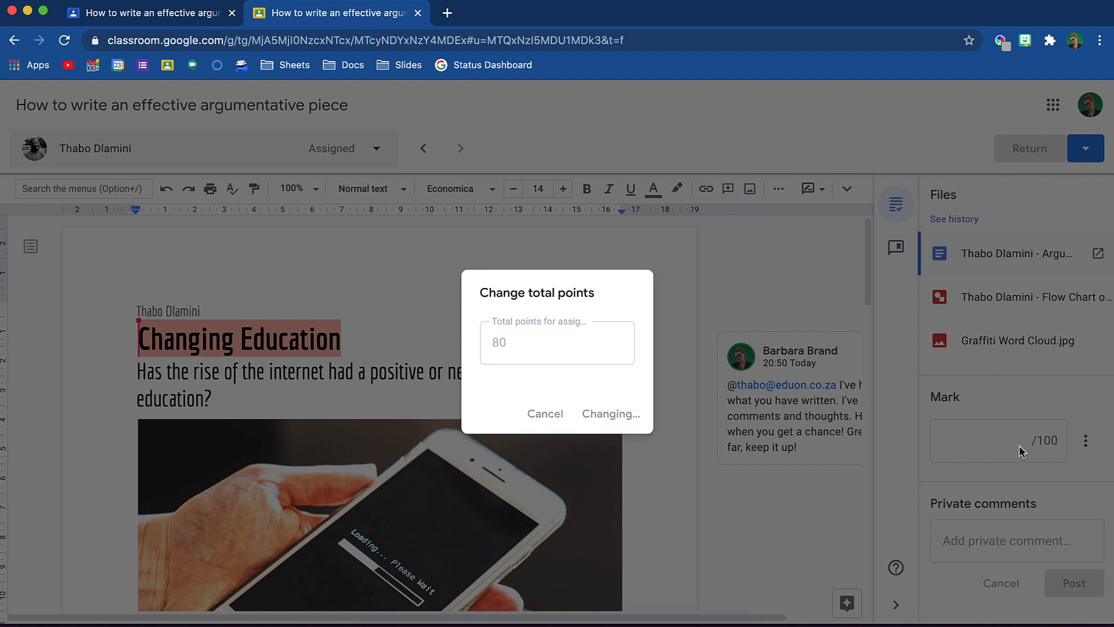
Give the essay a mark of 75 out of 80.
left_click(1019, 445)
type("75")
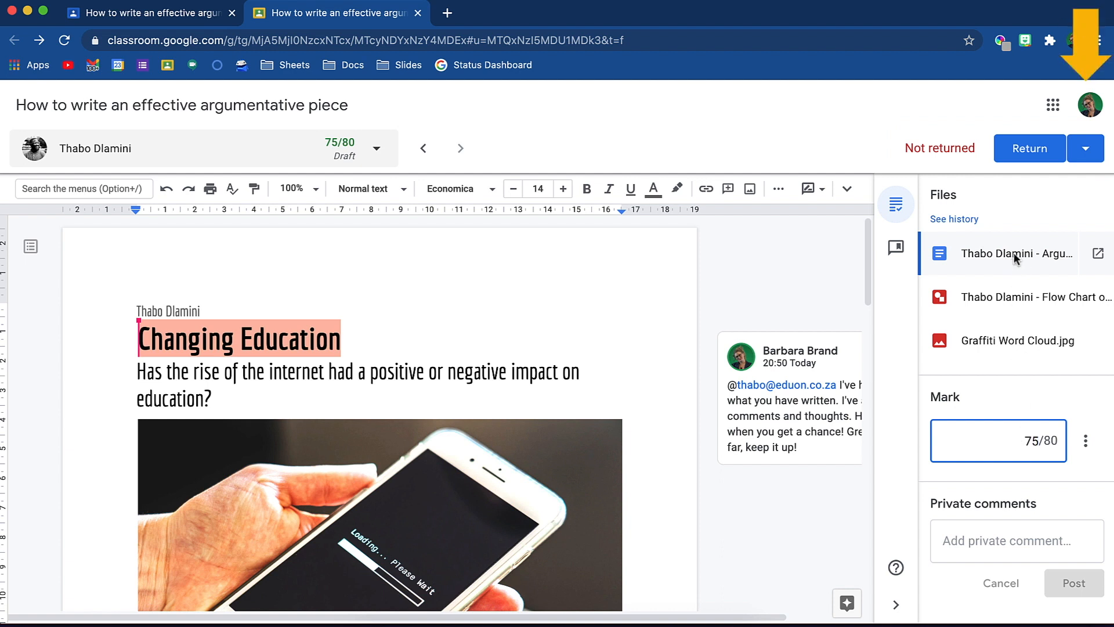
left_click(1084, 154)
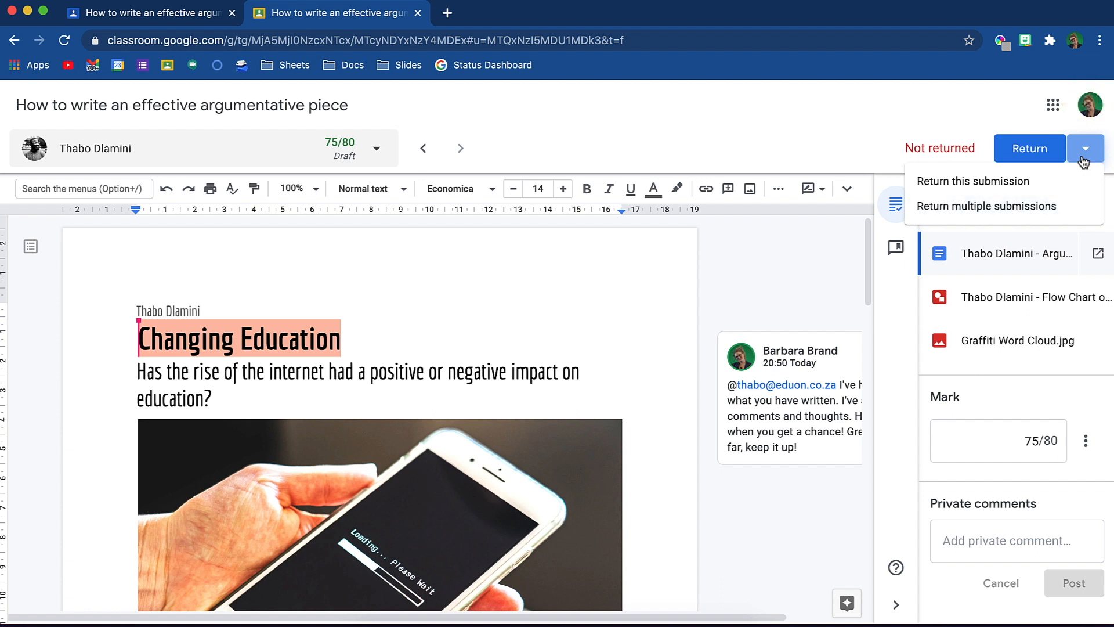
Post a private comment telling the student they're doing a great job and the piece is enjoyable.
left_click(1058, 438)
left_click(1017, 541)
type("Hey Thabo, just want to say you are doing a great job! I am really enjoying seeing your piece unfold.")
scroll(1074, 585, "down", 2)
left_click(1074, 585)
scroll(1033, 583, "down", 2)
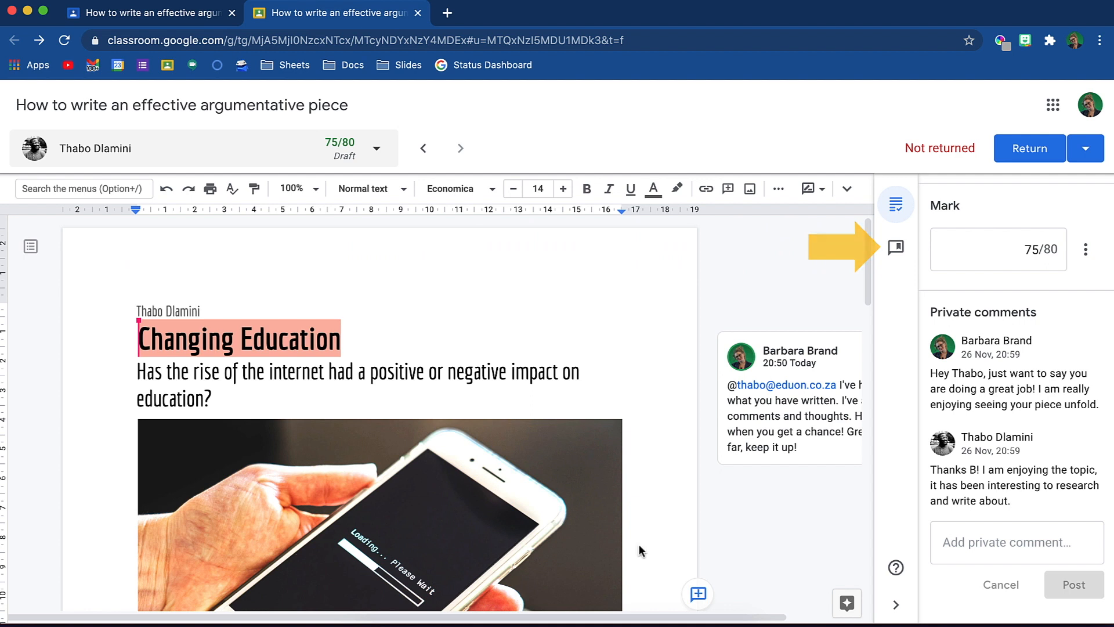
Open the comment bank, scroll through its saved remarks, and start adding a new entry.
left_click(897, 249)
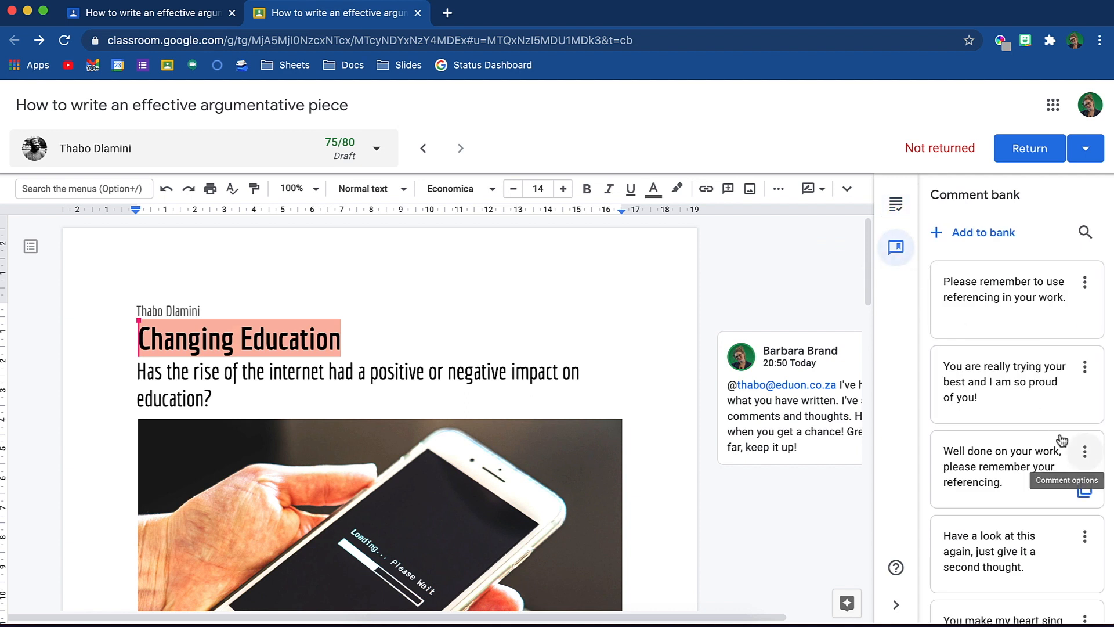
scroll(1062, 440, "down", 2)
scroll(1062, 439, "down", 1)
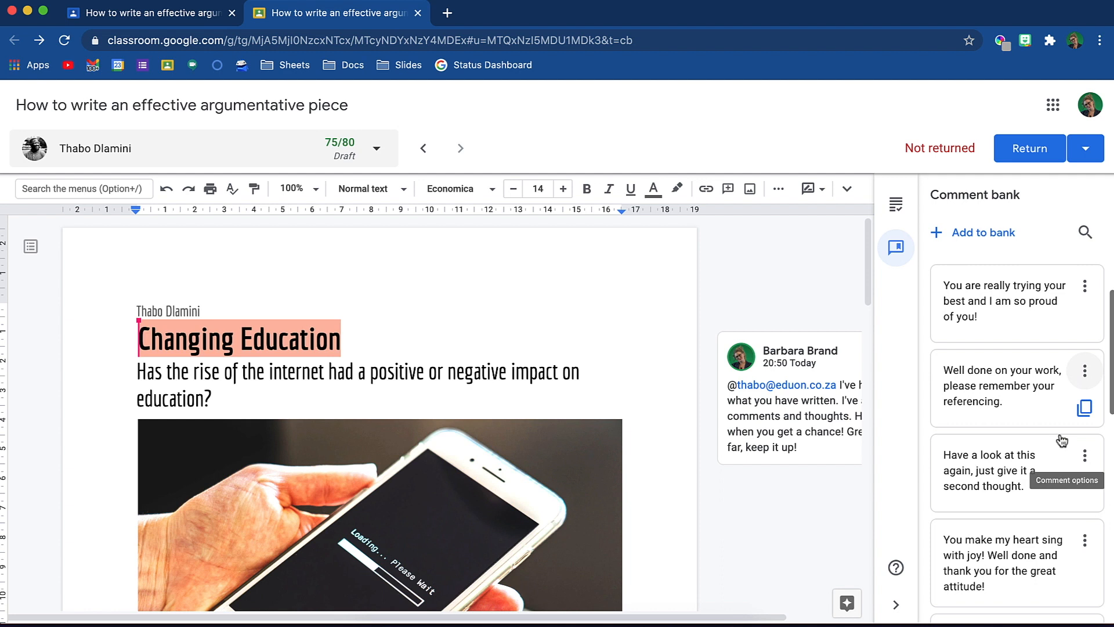
scroll(1062, 440, "up", 3)
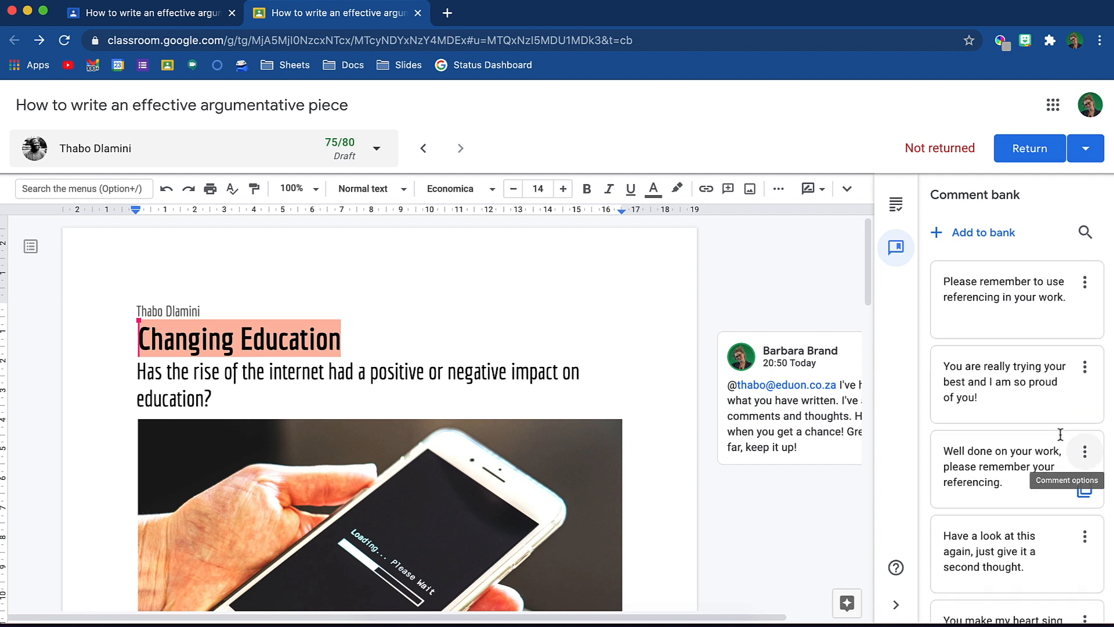
scroll(713, 519, "down", 5)
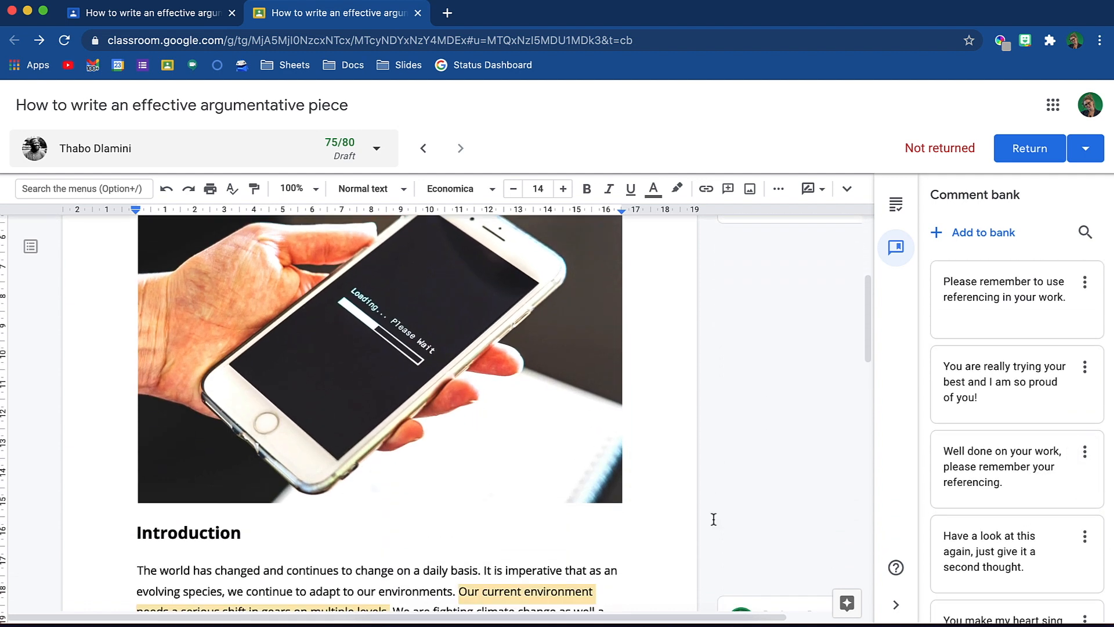
scroll(714, 520, "down", 4)
scroll(714, 519, "down", 3)
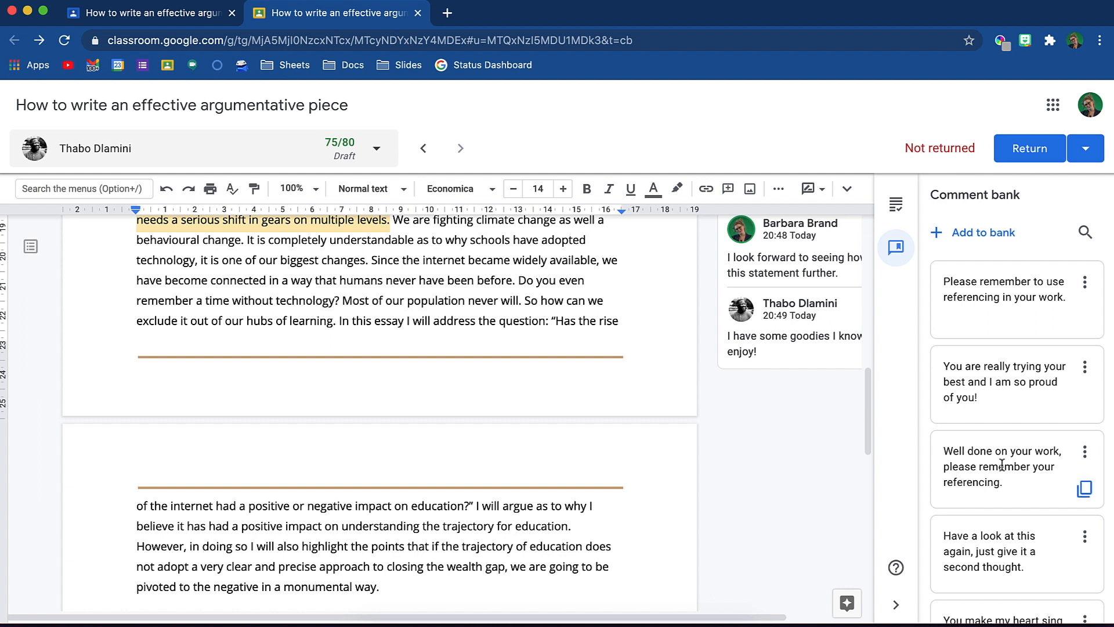
scroll(1002, 464, "down", 5)
scroll(1002, 464, "down", 6)
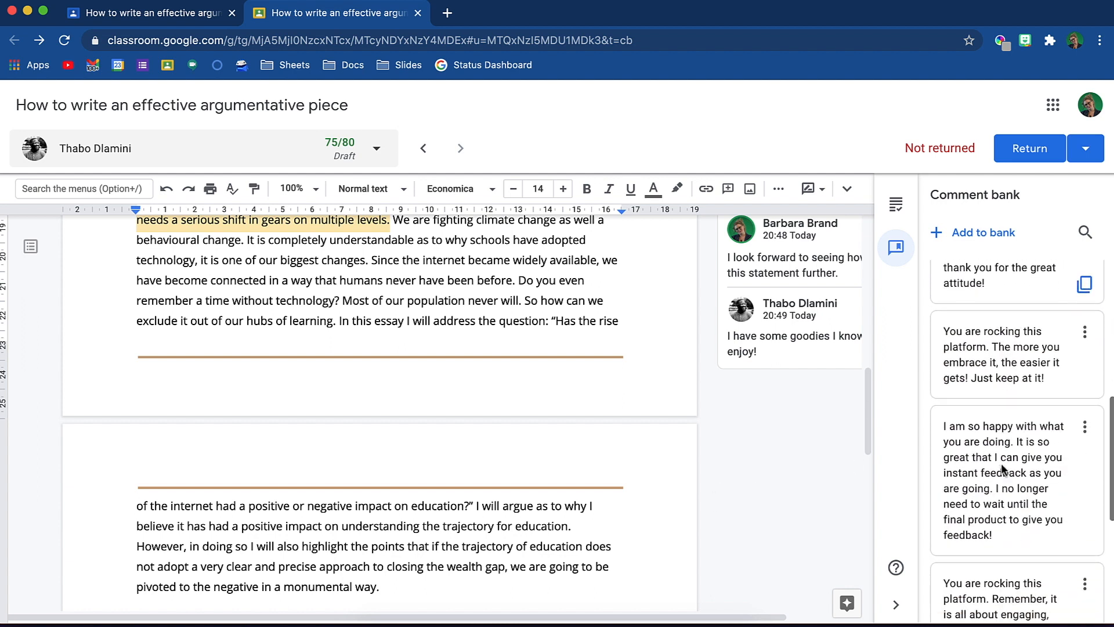
scroll(1002, 468, "down", 2)
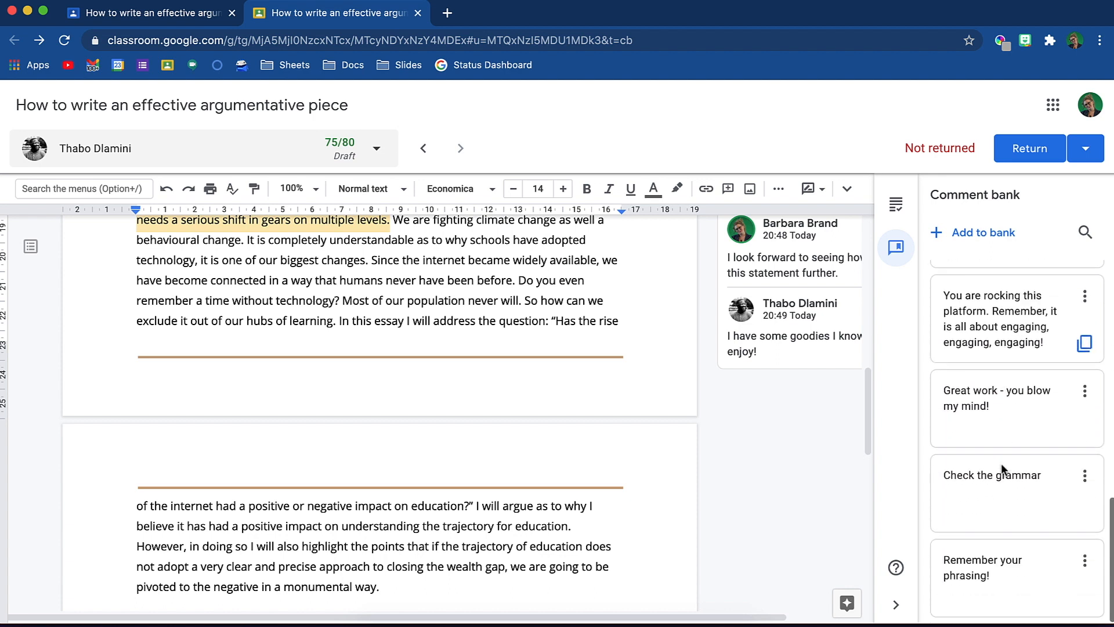
scroll(1002, 468, "up", 4)
scroll(1001, 463, "up", 2)
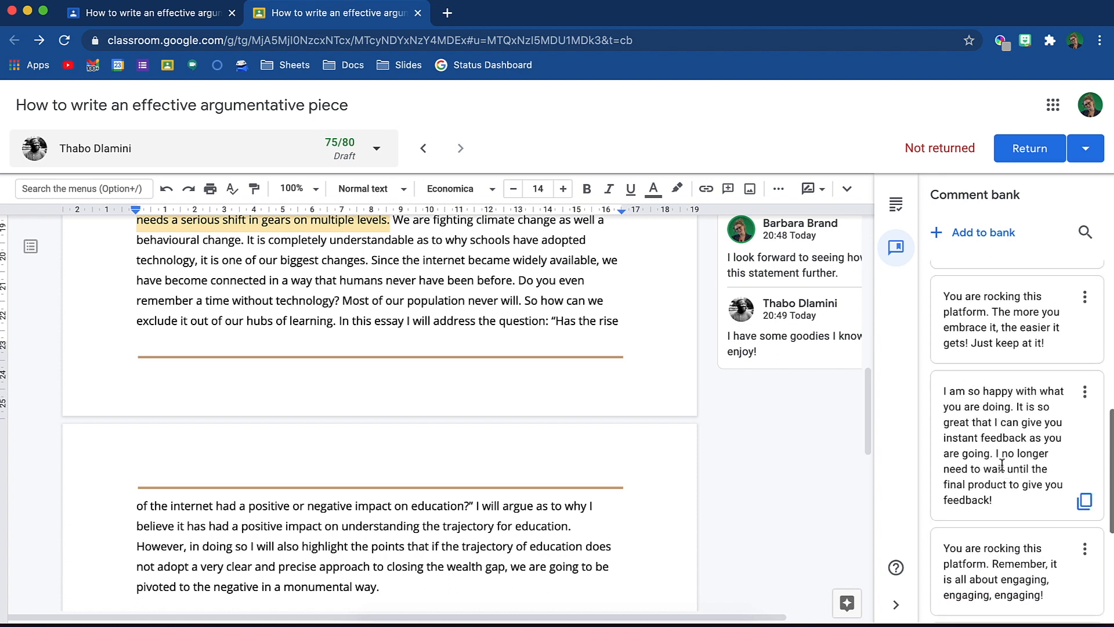
scroll(1001, 464, "up", 2)
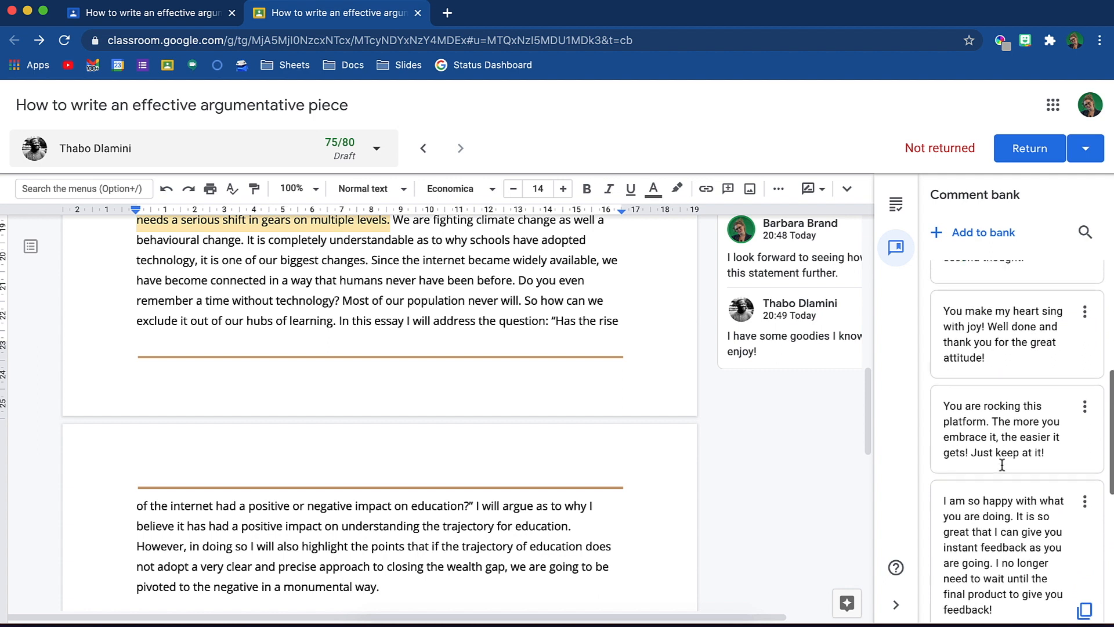
scroll(1002, 464, "up", 2)
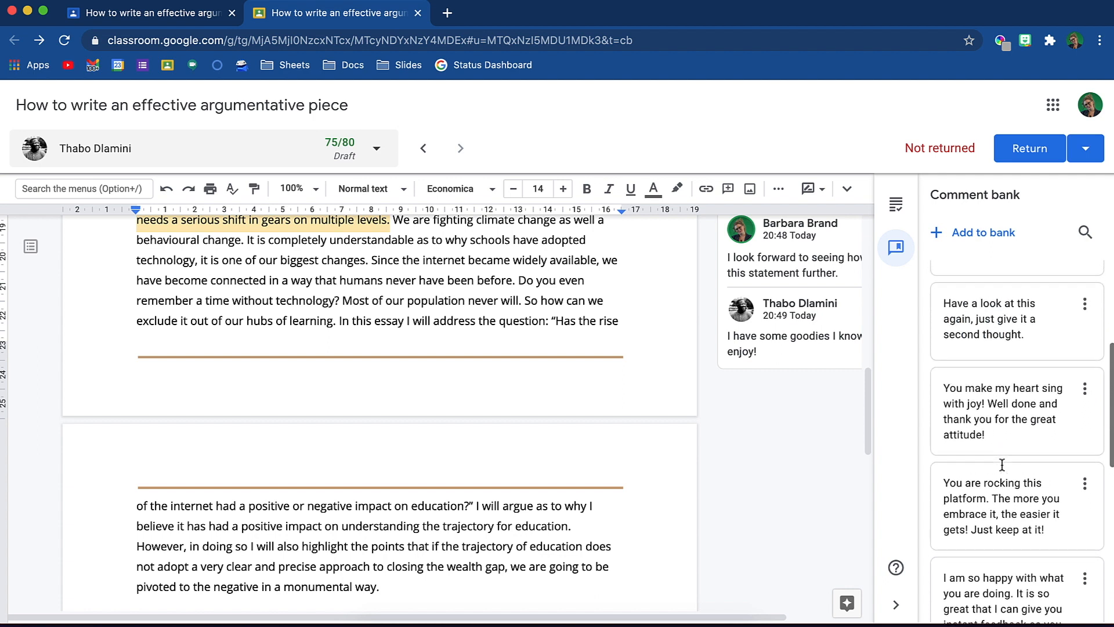
scroll(1002, 464, "up", 1)
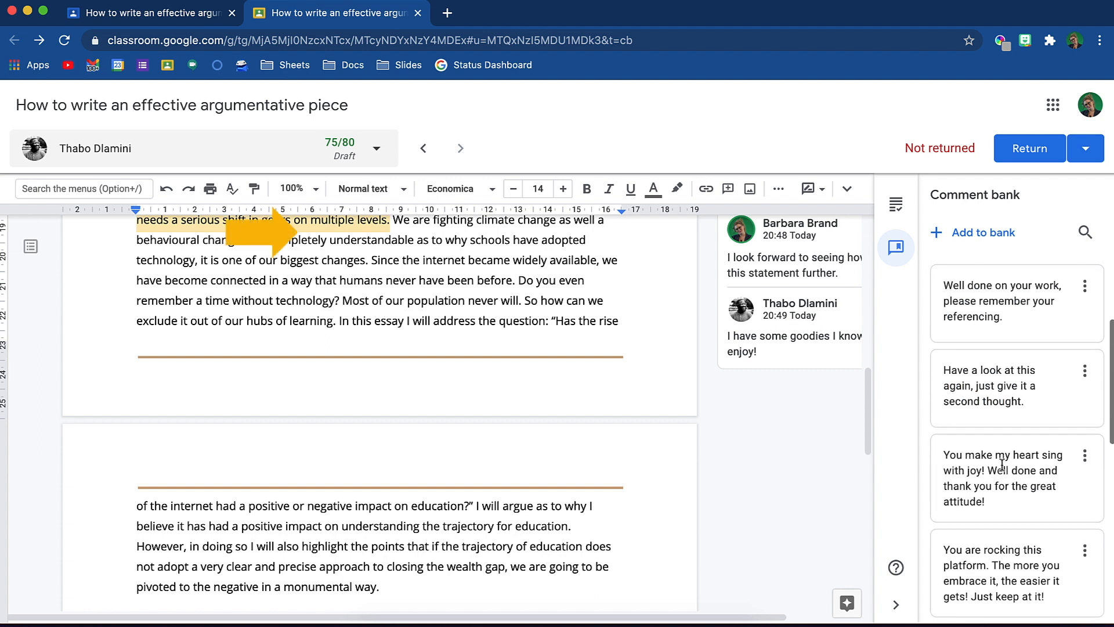
left_click(982, 231)
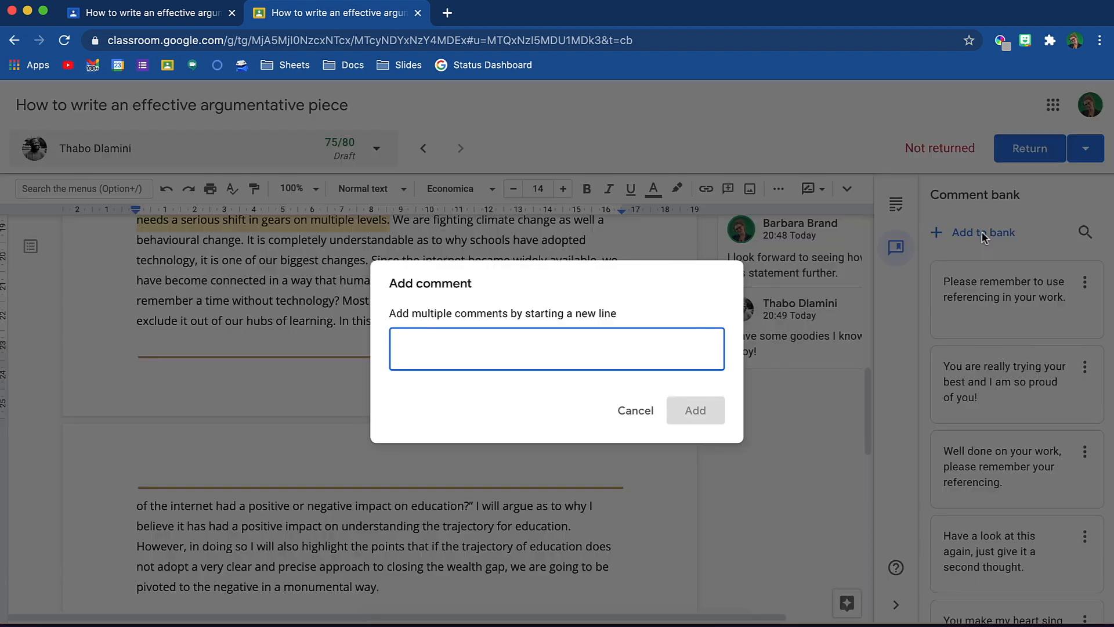
Bank two remarks: a footnote-referencing reminder and 'This point is unfolding well…' praise.
type("An interesting point, remember to add in ")
type("referencing for statements such as these. He sure to quote your sources. If you use the foot")
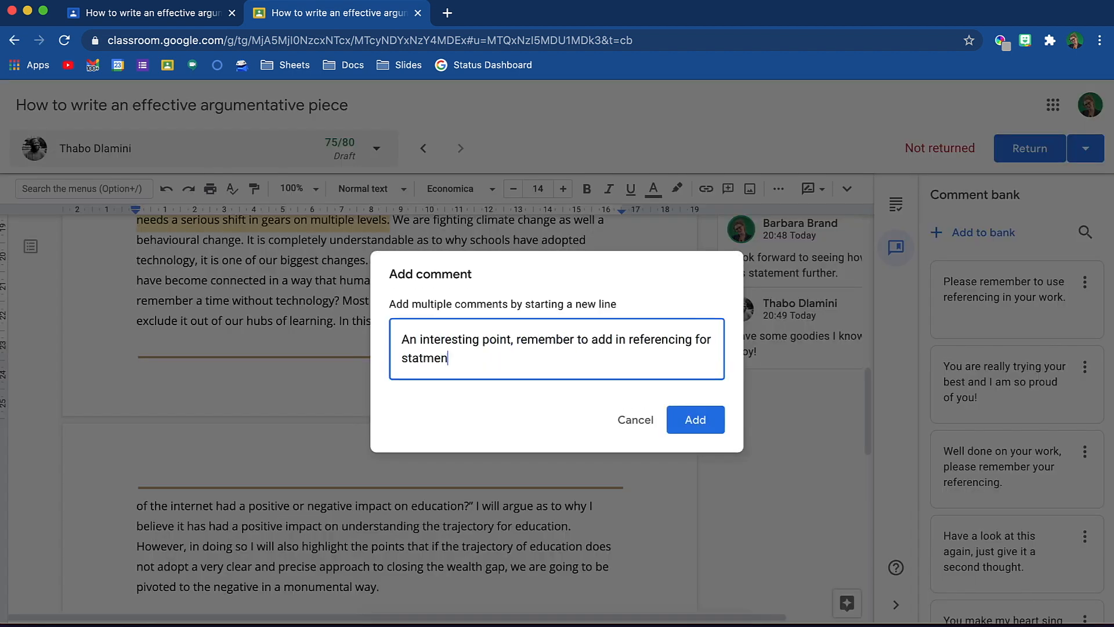
type("note feature you w")
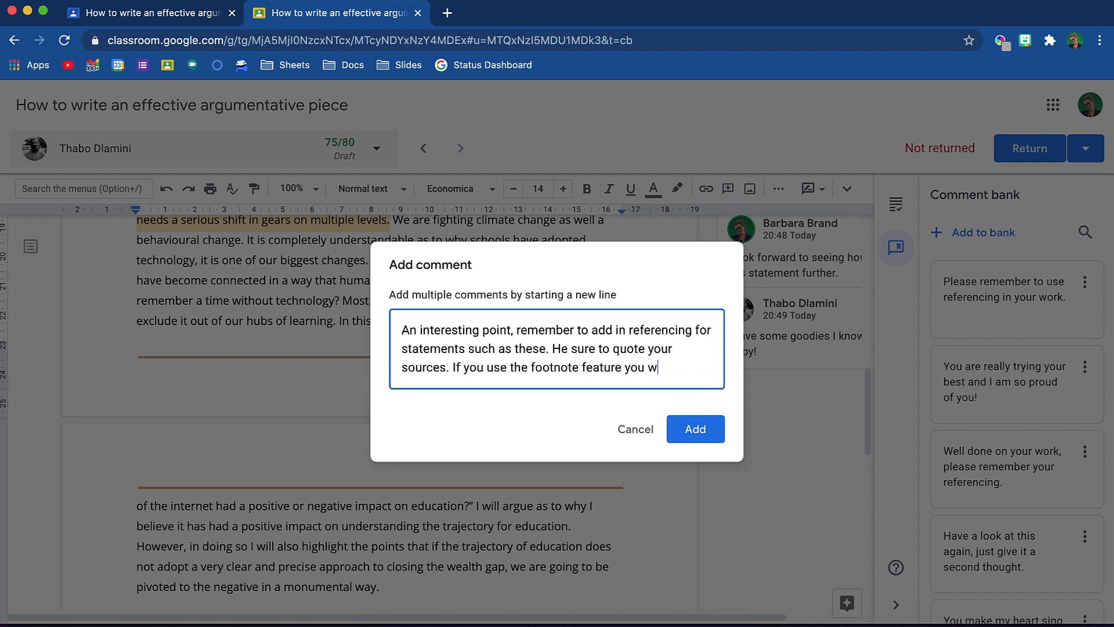
type("ill be able to add in referencing that way. Simply locate it on the Insert tab.")
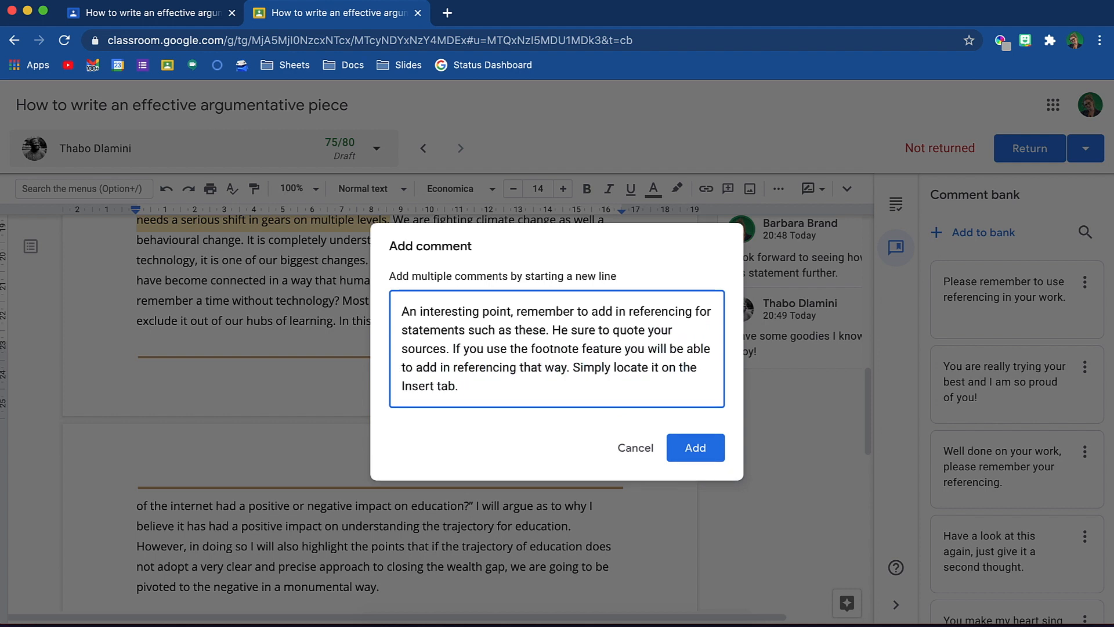
key("Return")
key("Return")
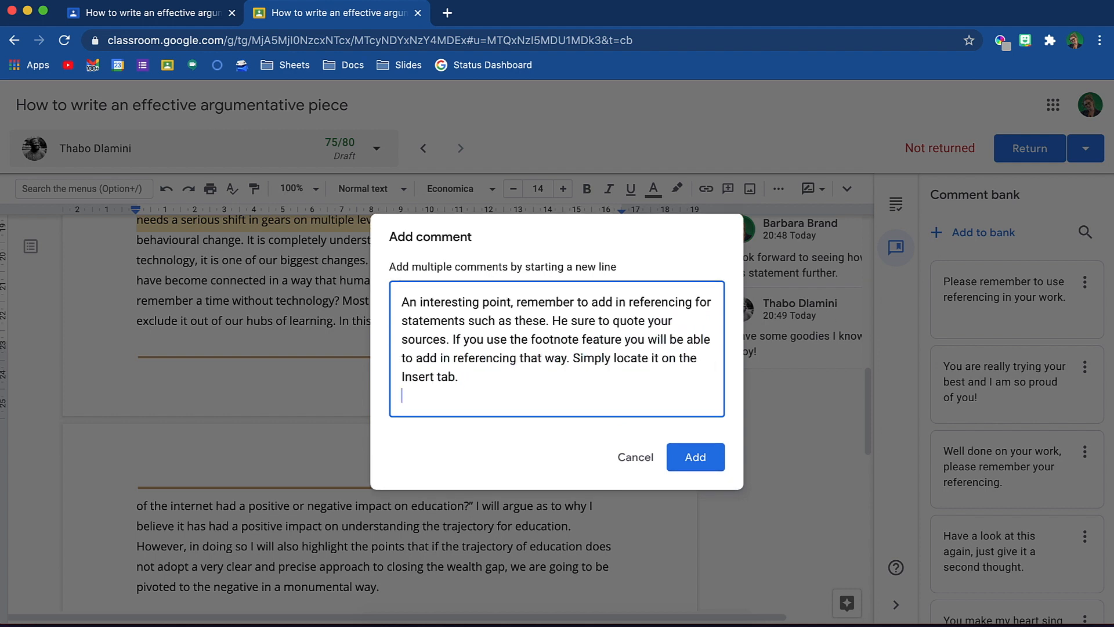
type("This point is unfolding well. I like how you have stated what you are going to motivate at the beginning of the paragraph. It is a good opening line and keeps the reader intrigued.")
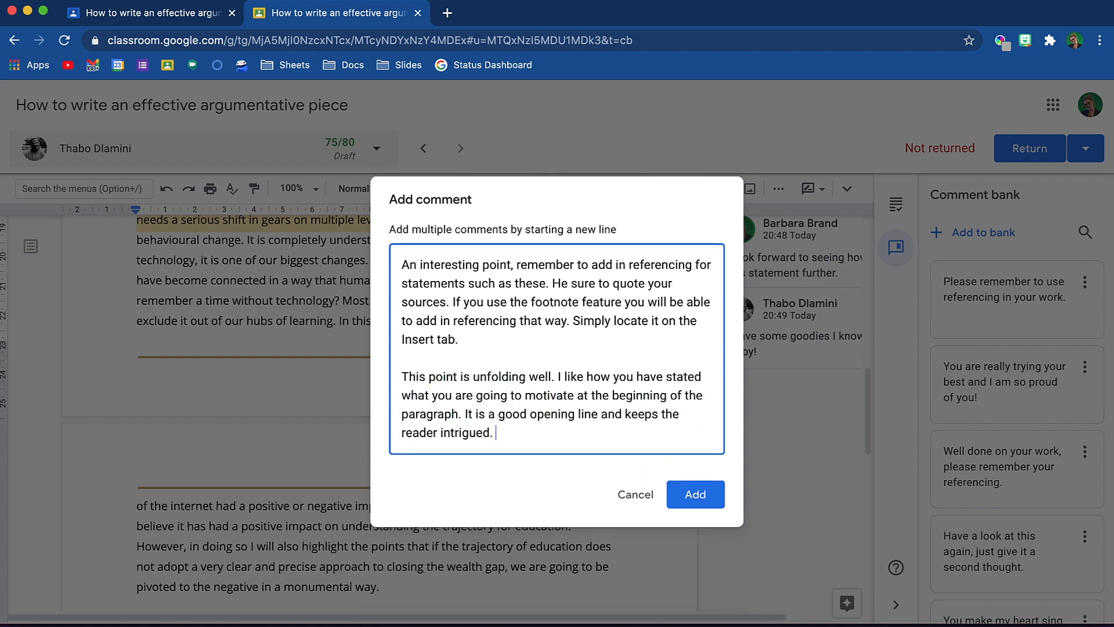
left_click(715, 502)
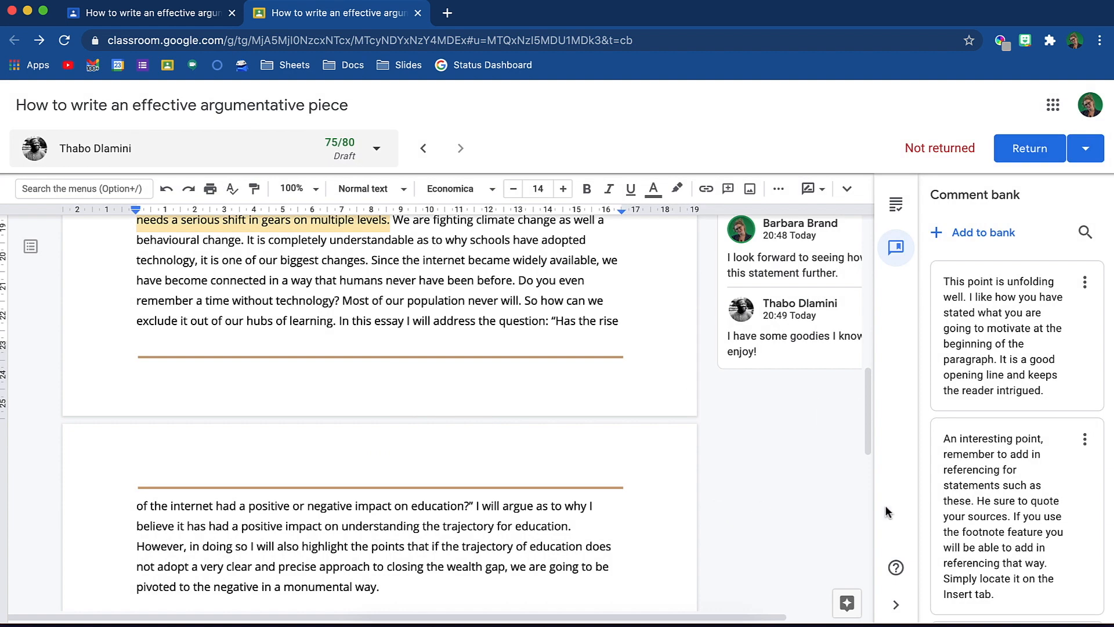
Post the banked referencing remark as a comment on the 'I will argue' sentence.
left_click(1084, 441)
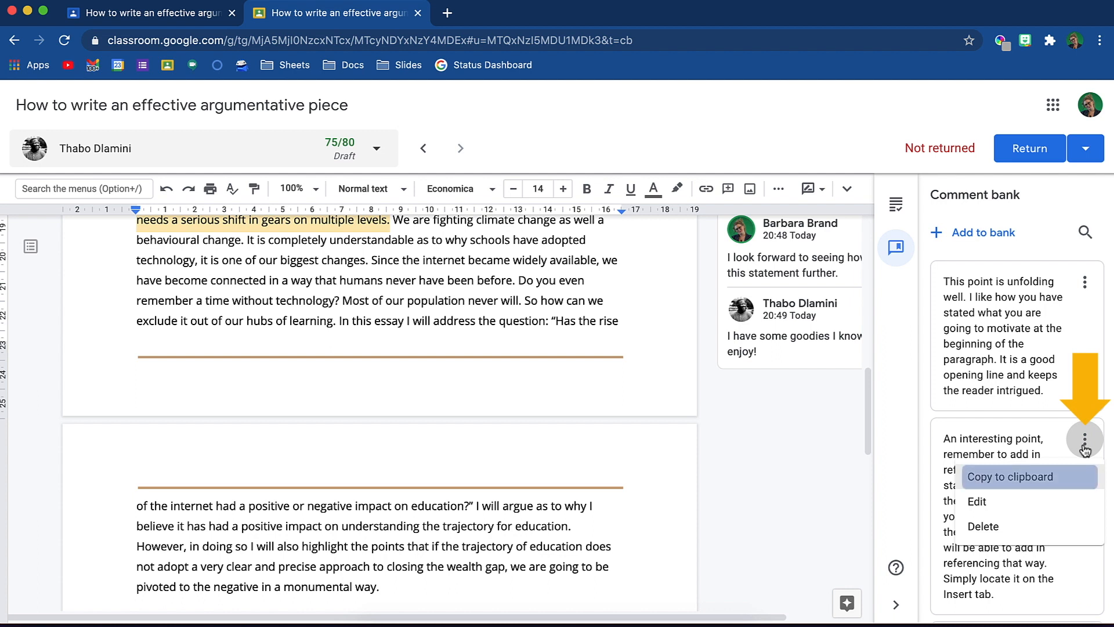
left_click(1079, 476)
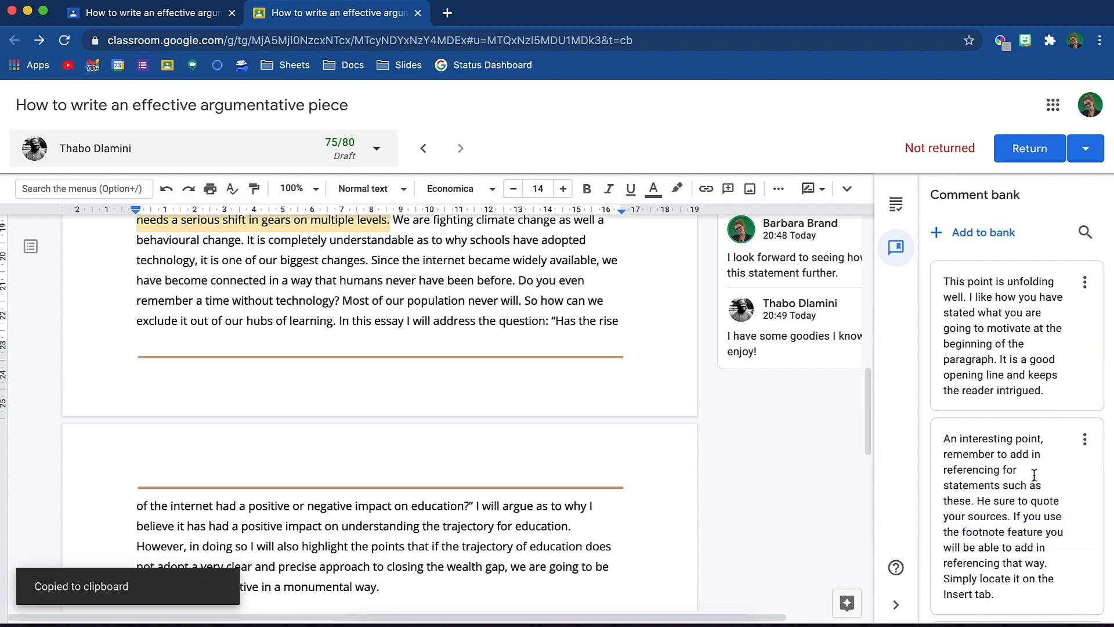
left_click_drag(575, 525, 476, 510)
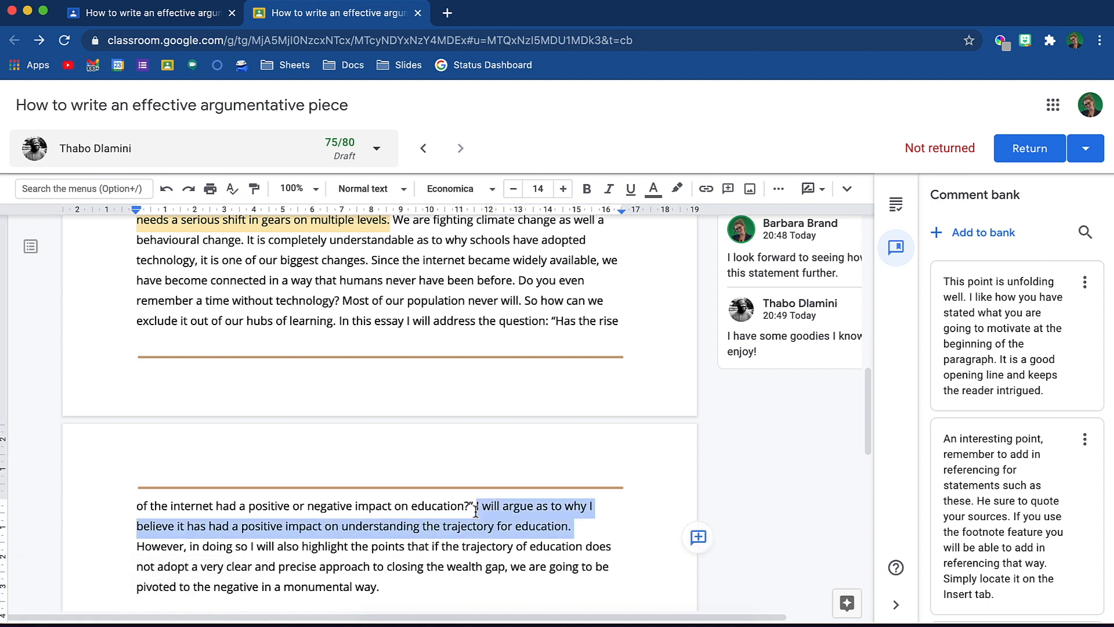
left_click(698, 538)
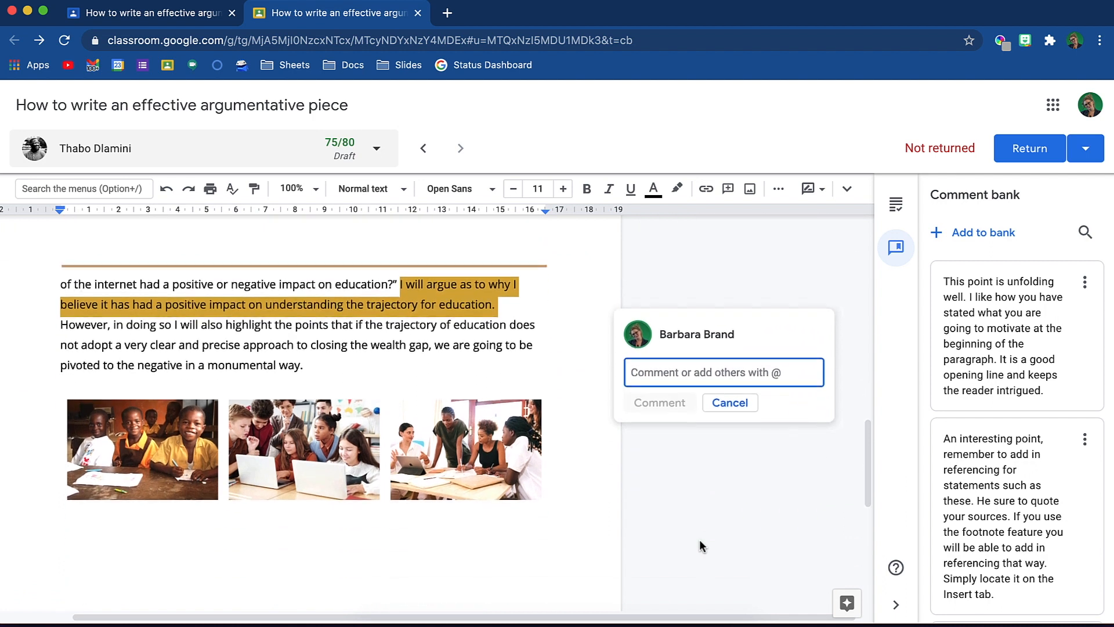
key("super+v")
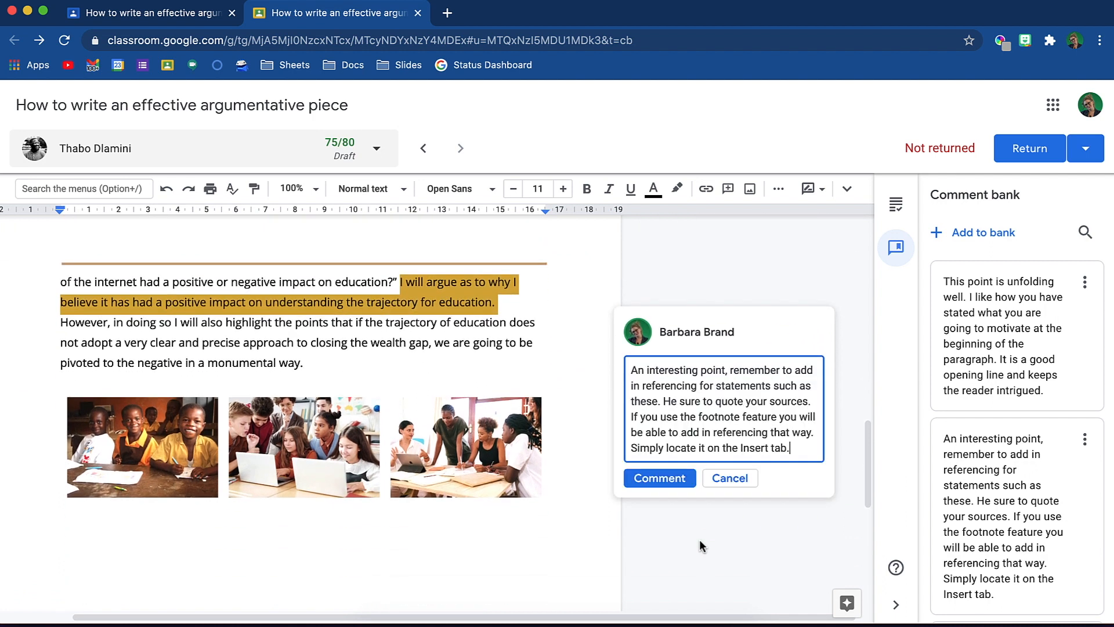
left_click(674, 479)
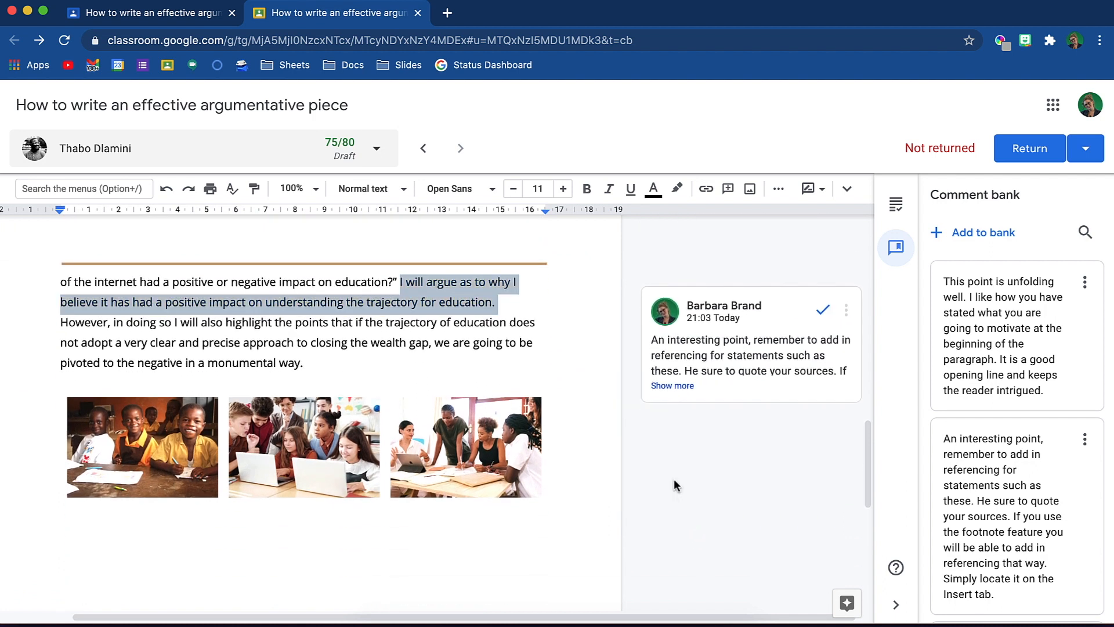
Copy and paste the selected text, then place the cursor below the essay's images.
key("ctrl+c")
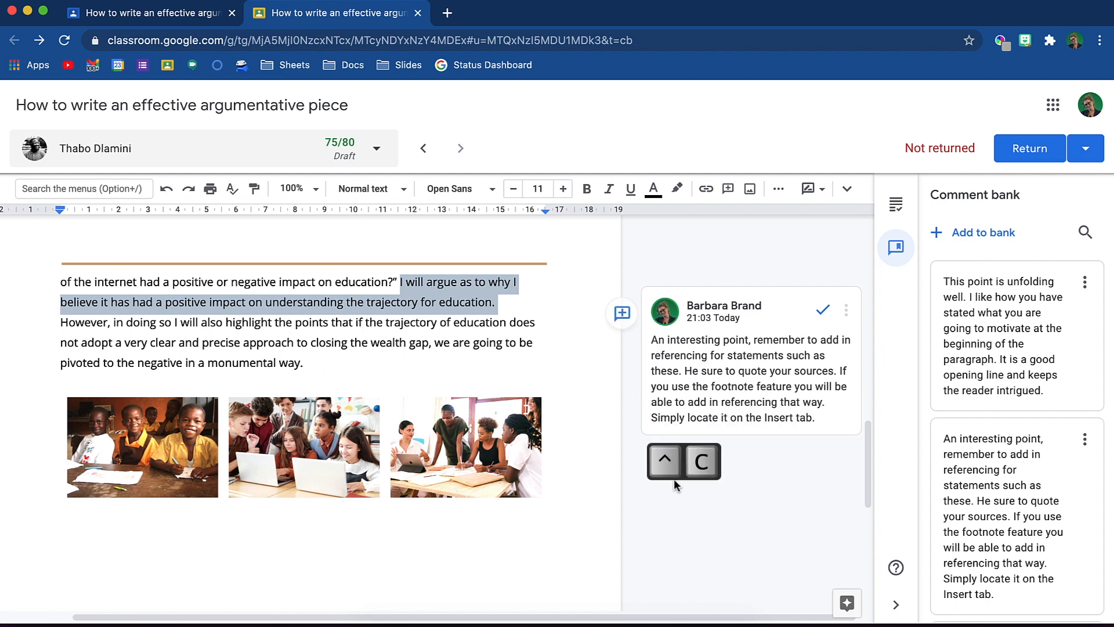
key("ctrl+v")
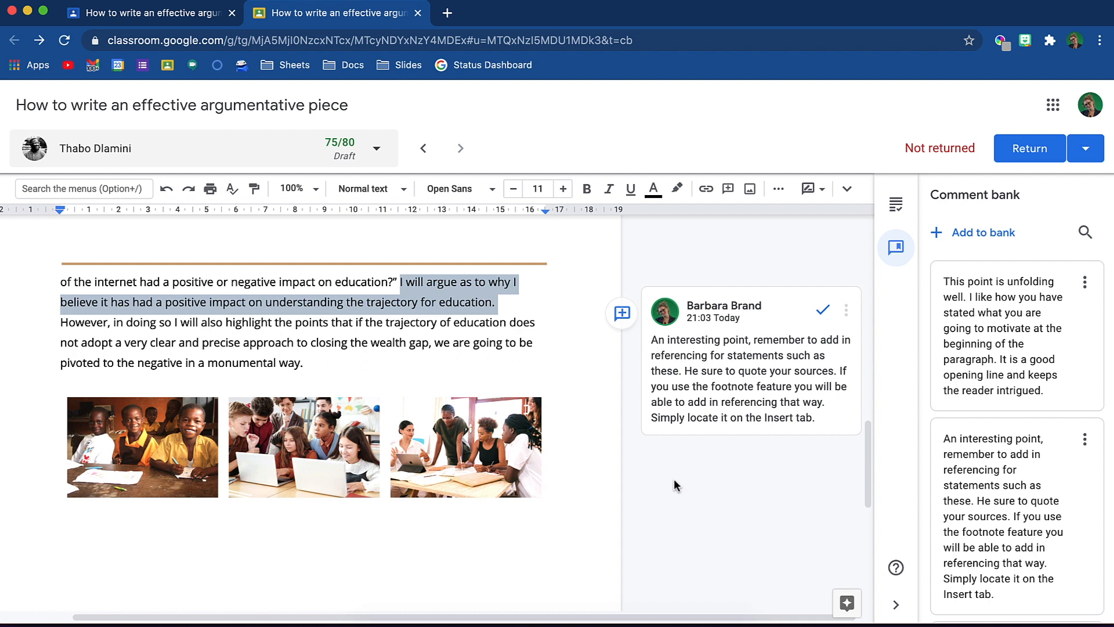
scroll(499, 393, "down", 3)
left_click(499, 393)
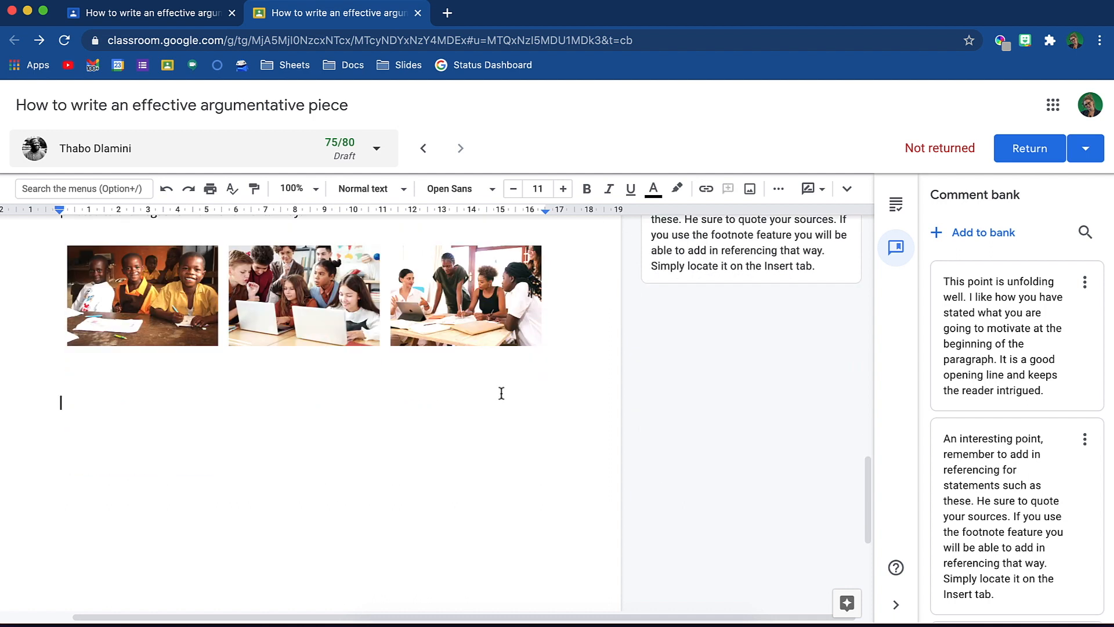
Comment 'This point is unfolding well…' from the bank on the paragraph ending 'monumental way.'.
scroll(500, 393, "up", 2)
left_click(333, 307)
left_click(815, 239)
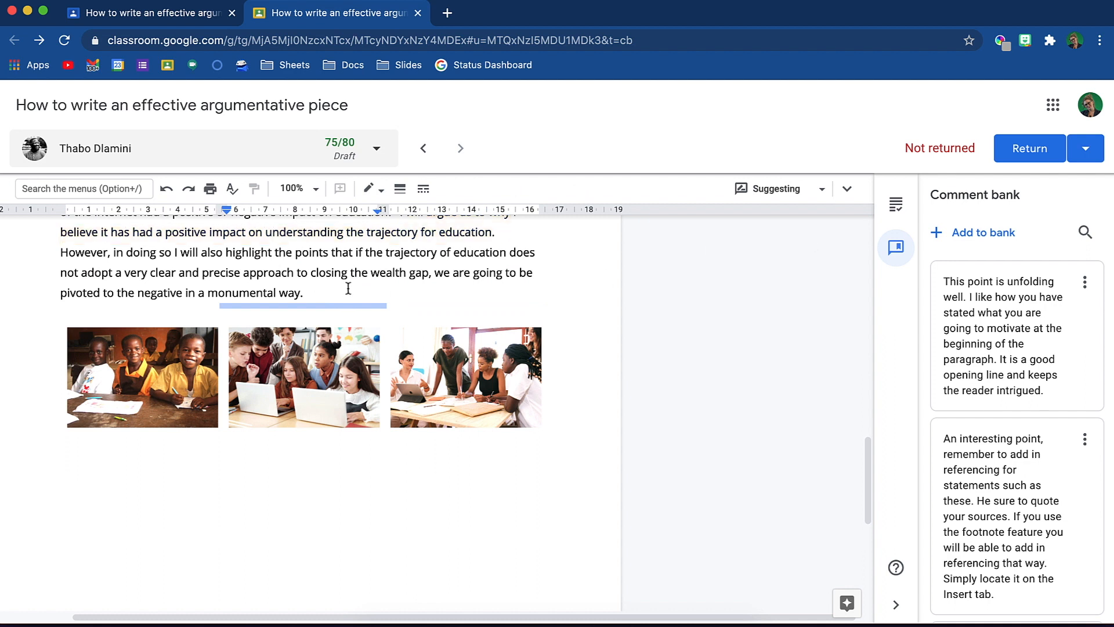
double_click(323, 288)
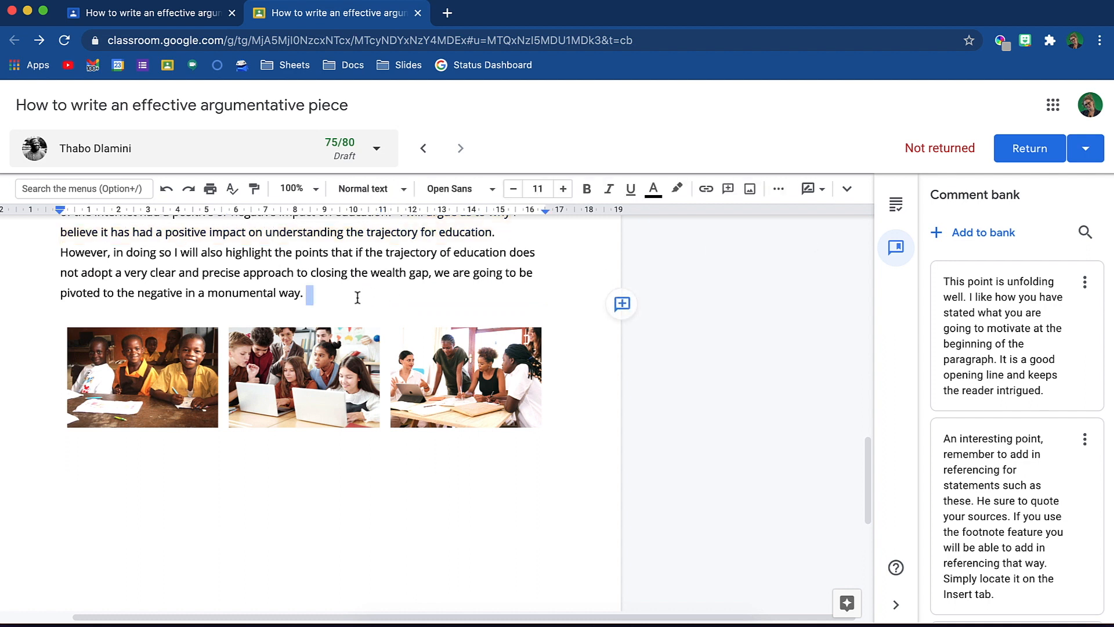
left_click(622, 303)
type("This")
key("BackSpace")
type("s")
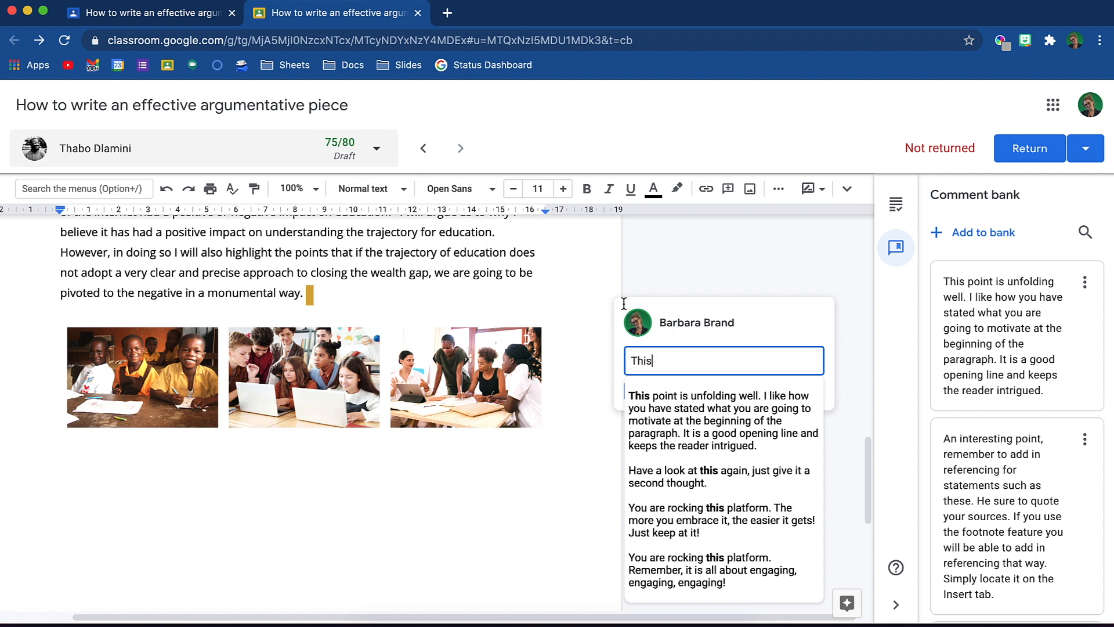
left_click(711, 428)
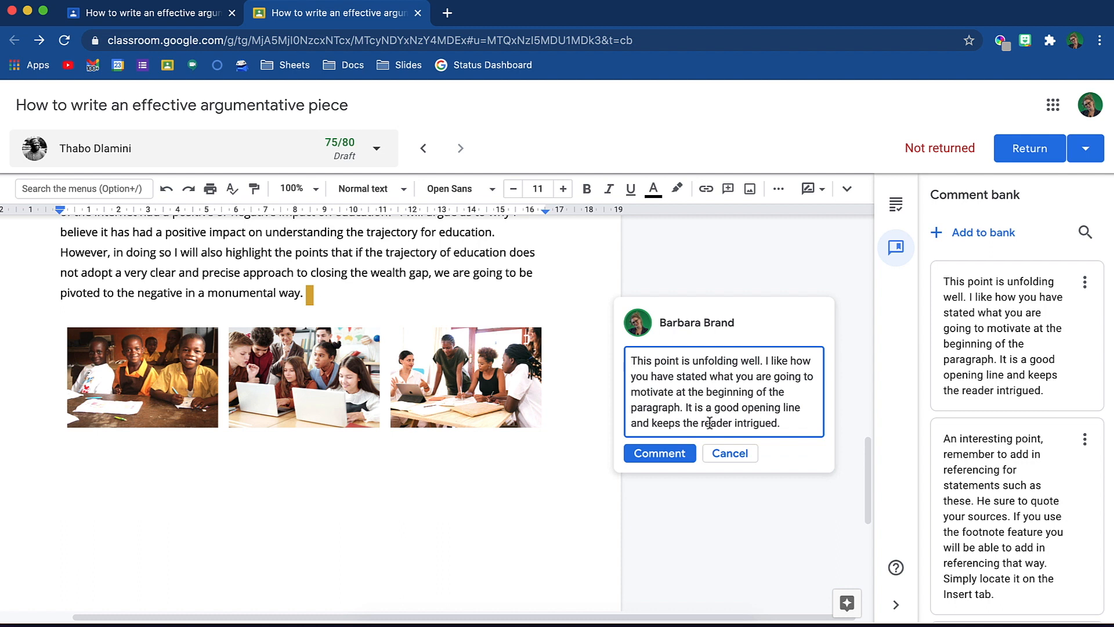
left_click(689, 456)
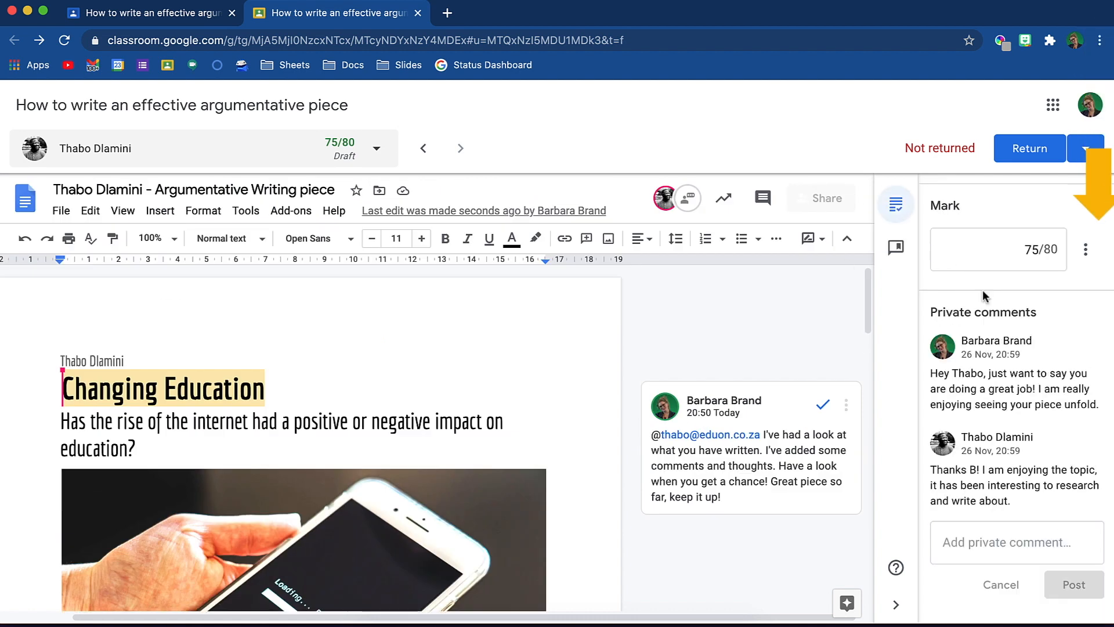
scroll(984, 298, "up", 3)
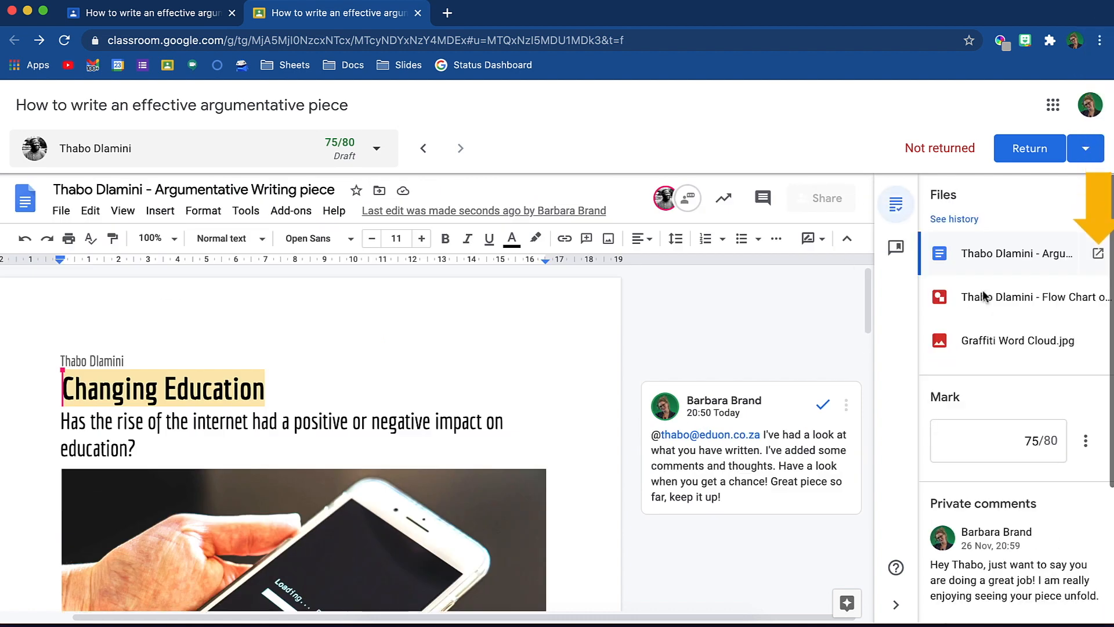
Open the argumentative essay in a separate Docs tab, then return to Classroom grading.
left_click(1104, 259)
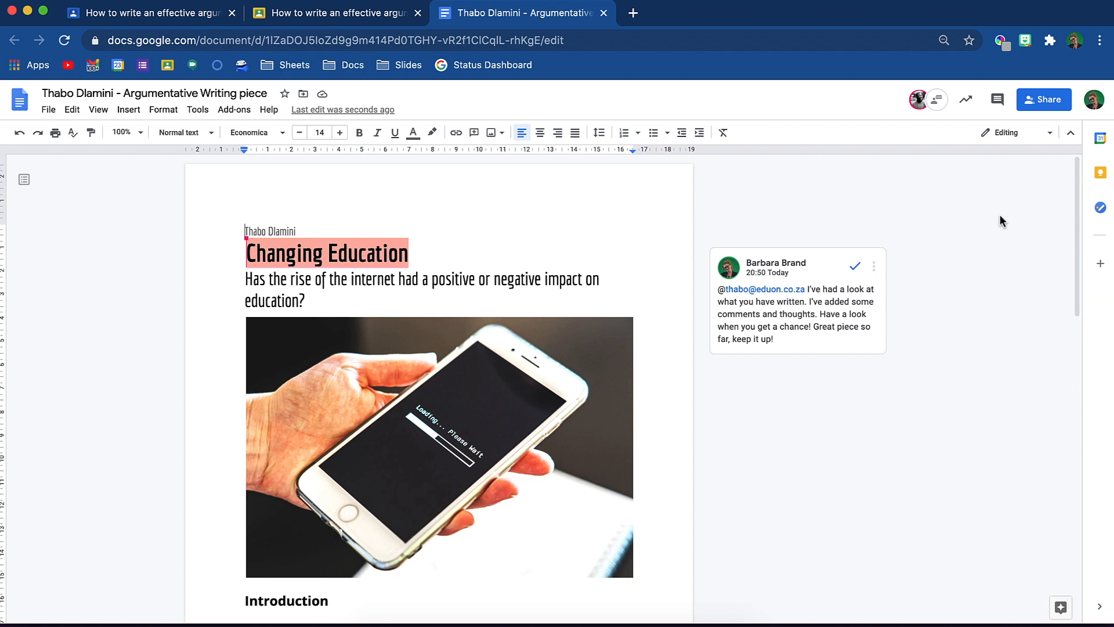
left_click(394, 21)
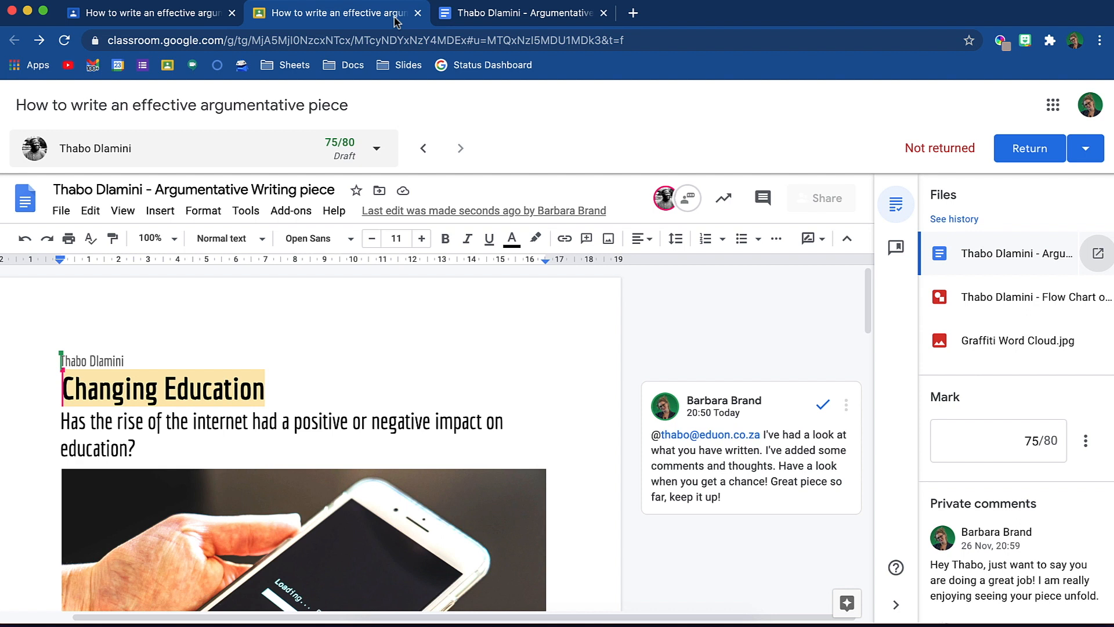
In Student work, tick the student's 75/80 submission and bring up the CSV marks export.
left_click(192, 18)
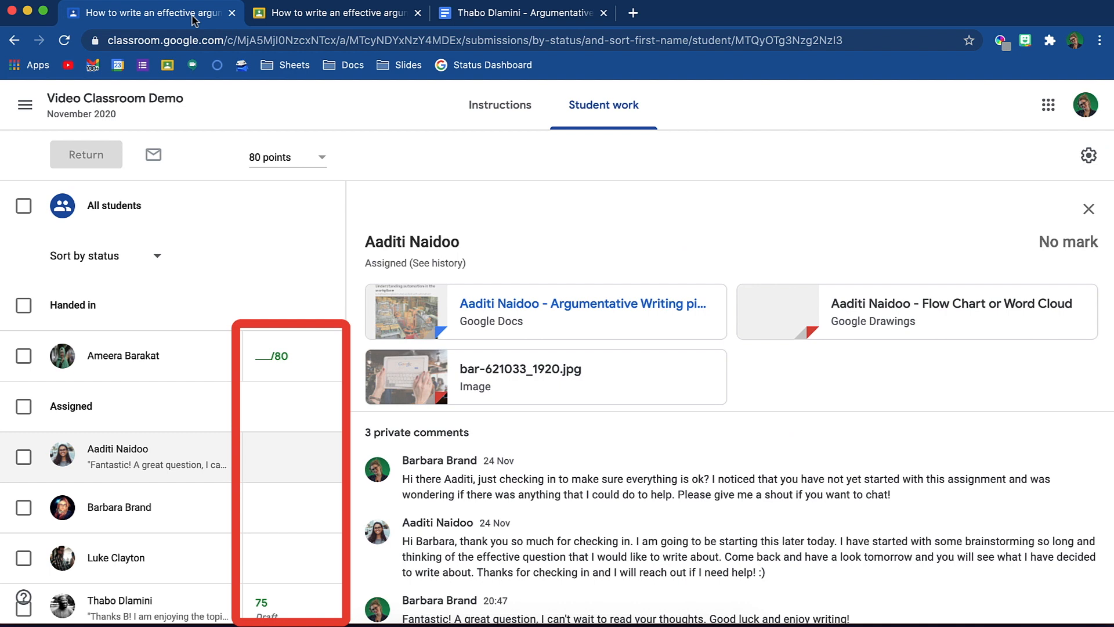
scroll(198, 223, "down", 1)
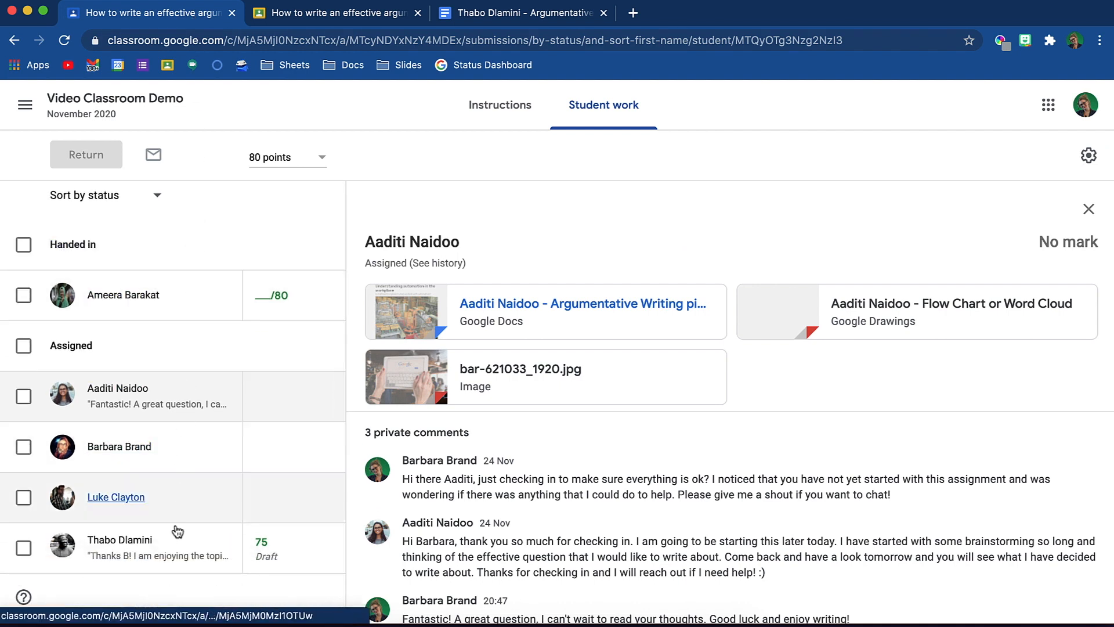
left_click(176, 549)
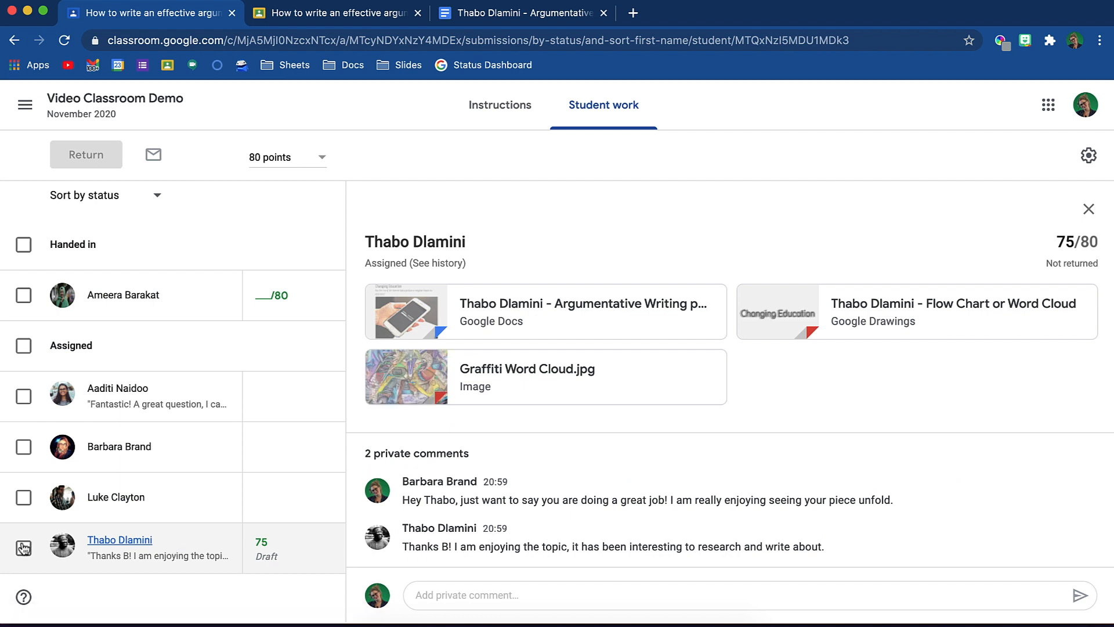
left_click(23, 548)
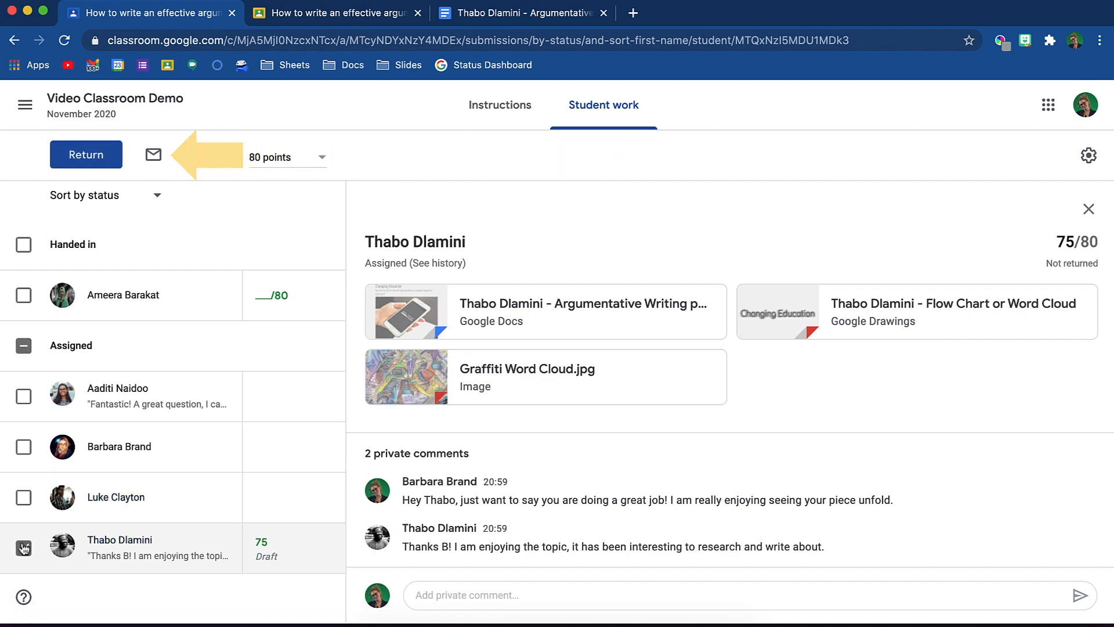
left_click(1089, 156)
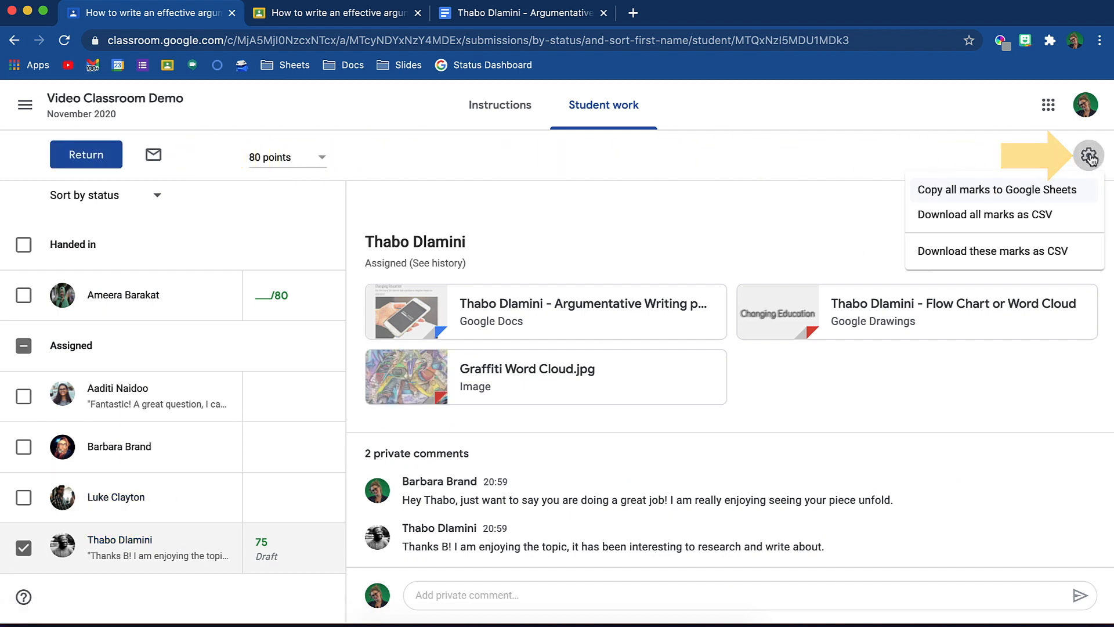
key("Down")
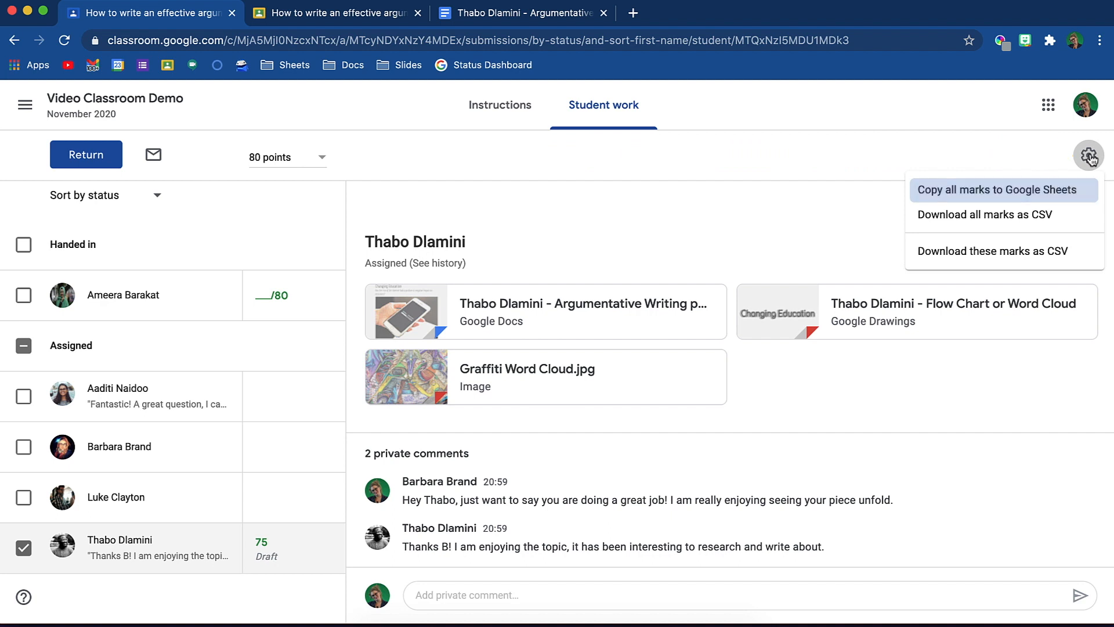